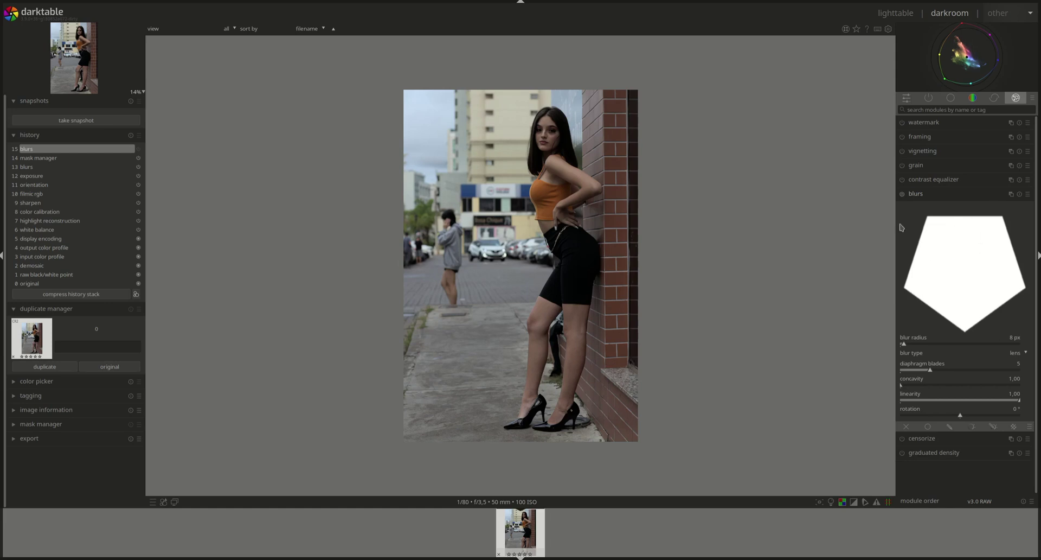
- Enable the blur effect and zoom in on the woman's upper body and the street
{"action": "left_click", "coordinate": [902, 194]}
{"action": "scroll", "coordinate": [539, 137], "scroll_direction": "up", "scroll_amount": 2}
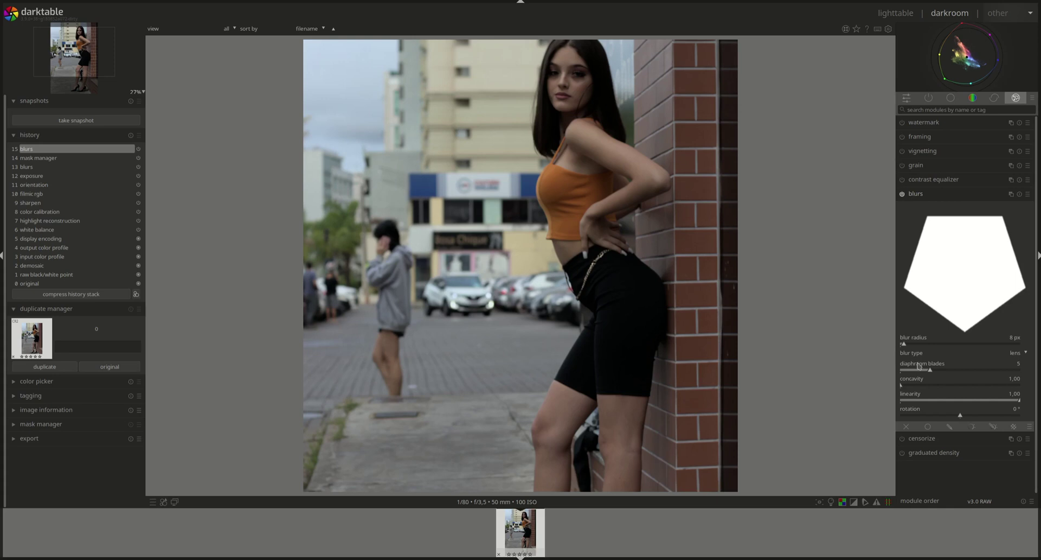
{"action": "left_click_drag", "start_coordinate": [904, 346], "coordinate": [1032, 354]}
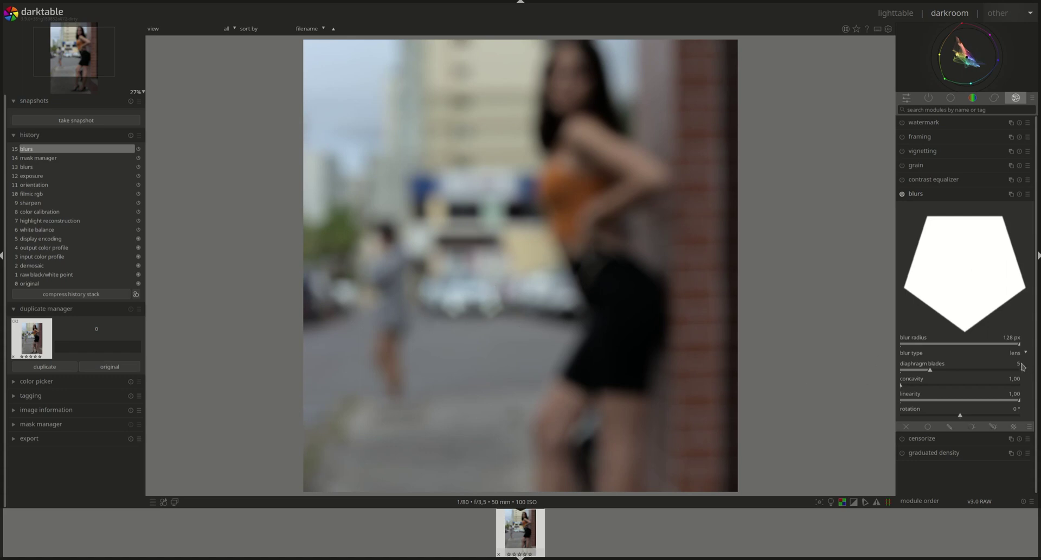
{"action": "left_click_drag", "start_coordinate": [1020, 348], "coordinate": [896, 353]}
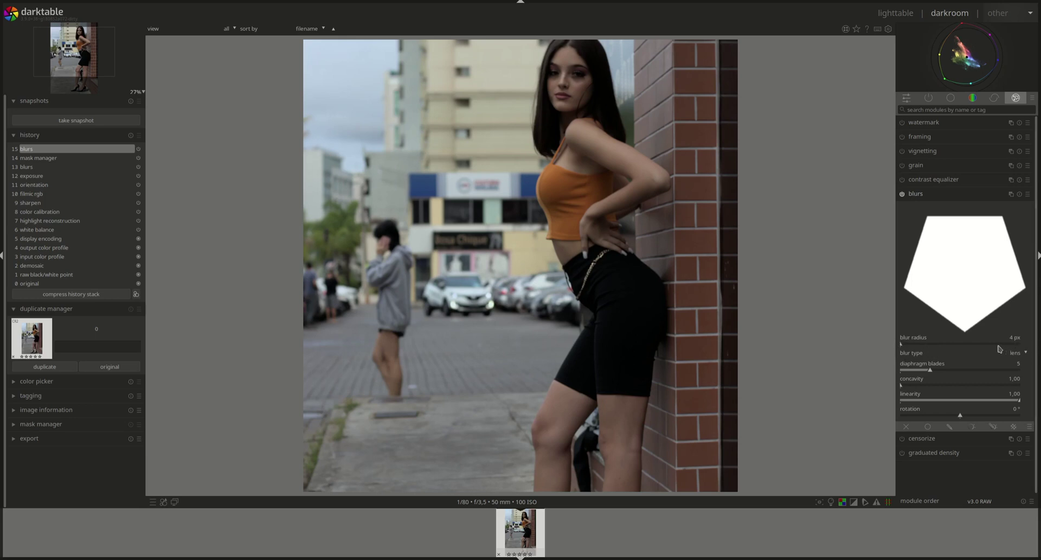
{"action": "scroll", "coordinate": [1017, 340], "scroll_direction": "up", "scroll_amount": 4}
- Try the motion blur type, revert to lens, and zoom out to fit the portrait
{"action": "left_click", "coordinate": [1024, 356]}
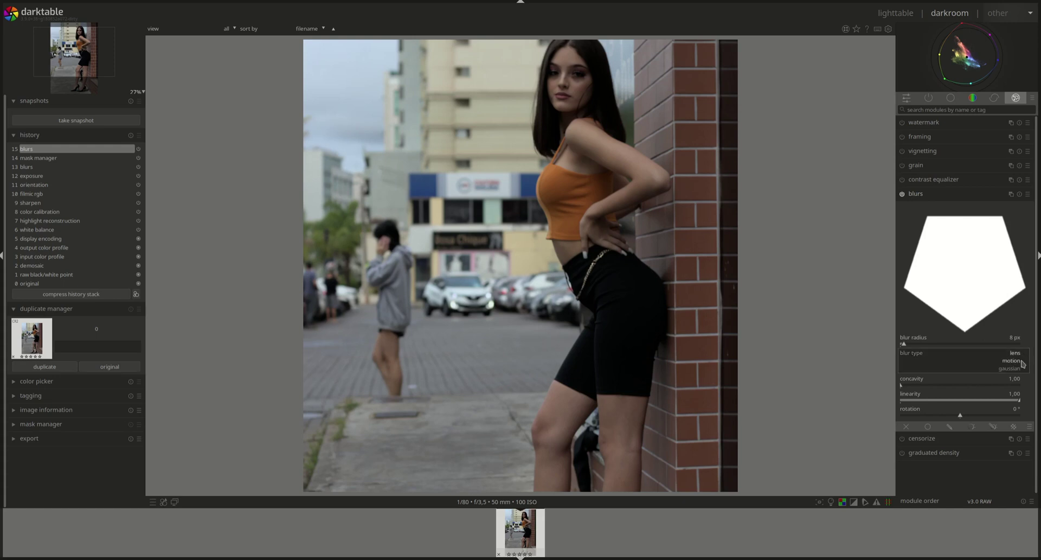
{"action": "left_click", "coordinate": [1022, 364]}
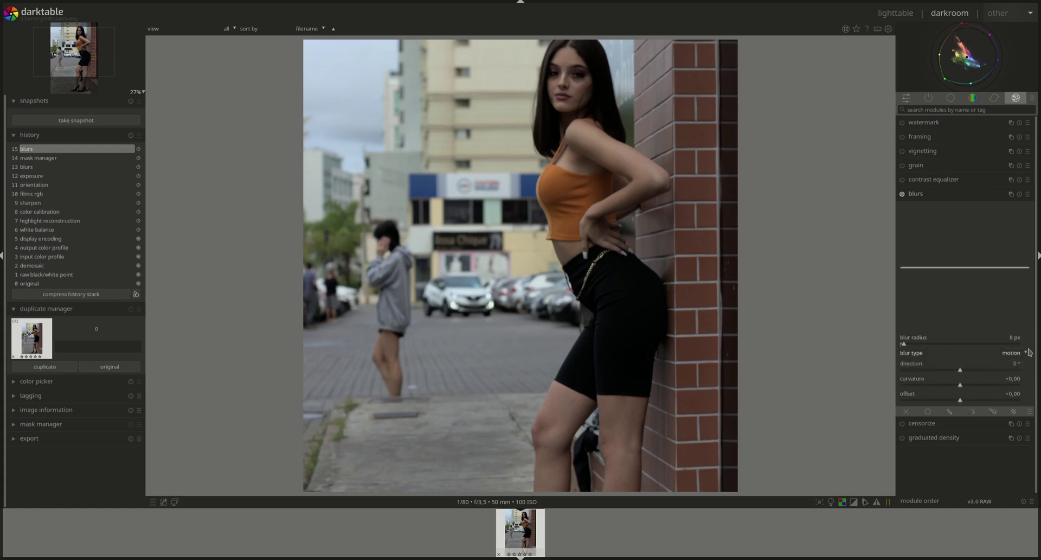
{"action": "left_click", "coordinate": [1024, 356]}
{"action": "left_click", "coordinate": [1019, 363]}
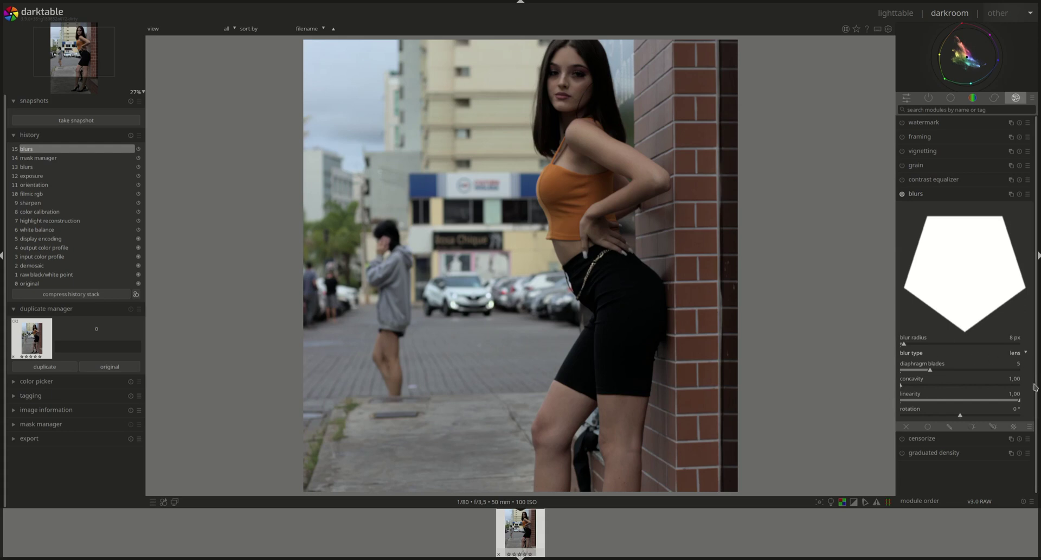
{"action": "scroll", "coordinate": [770, 384], "scroll_direction": "down", "scroll_amount": 1}
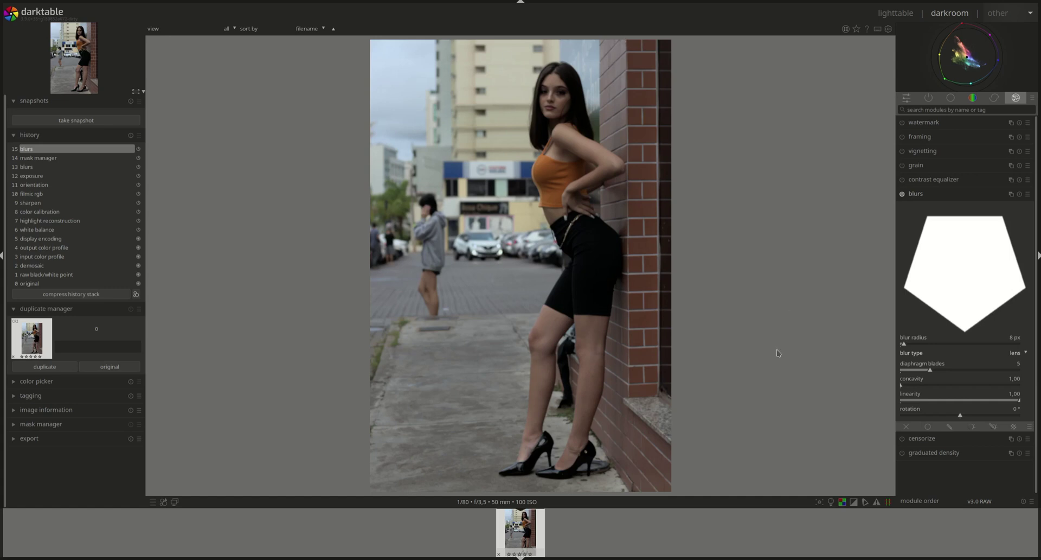
- Show the blurs module's drawn mask shape and briefly preview the masked background in yellow
{"action": "left_click", "coordinate": [950, 426]}
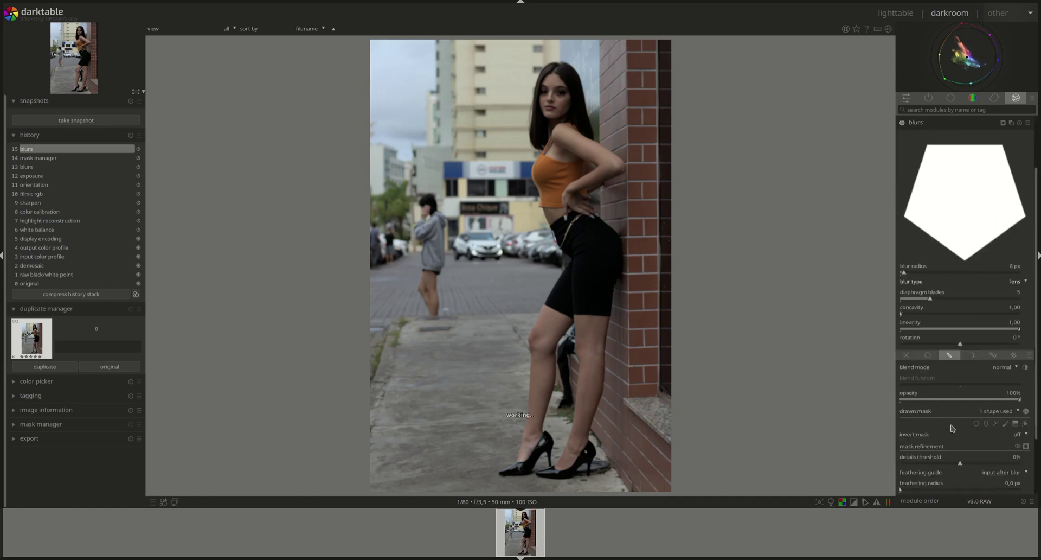
{"action": "left_click", "coordinate": [1025, 423]}
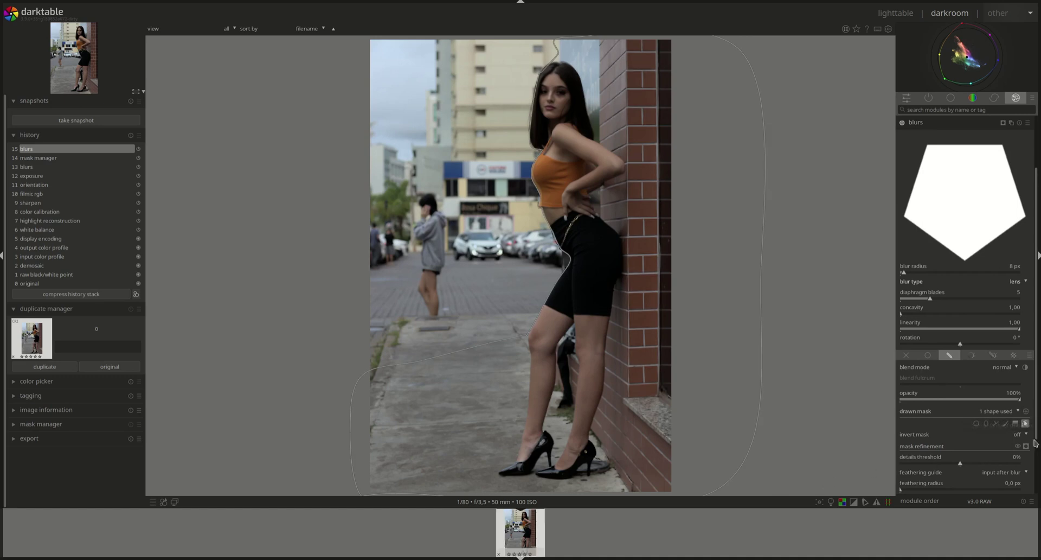
{"action": "scroll", "coordinate": [1037, 411], "scroll_direction": "down", "scroll_amount": 2}
{"action": "left_click", "coordinate": [1026, 419]}
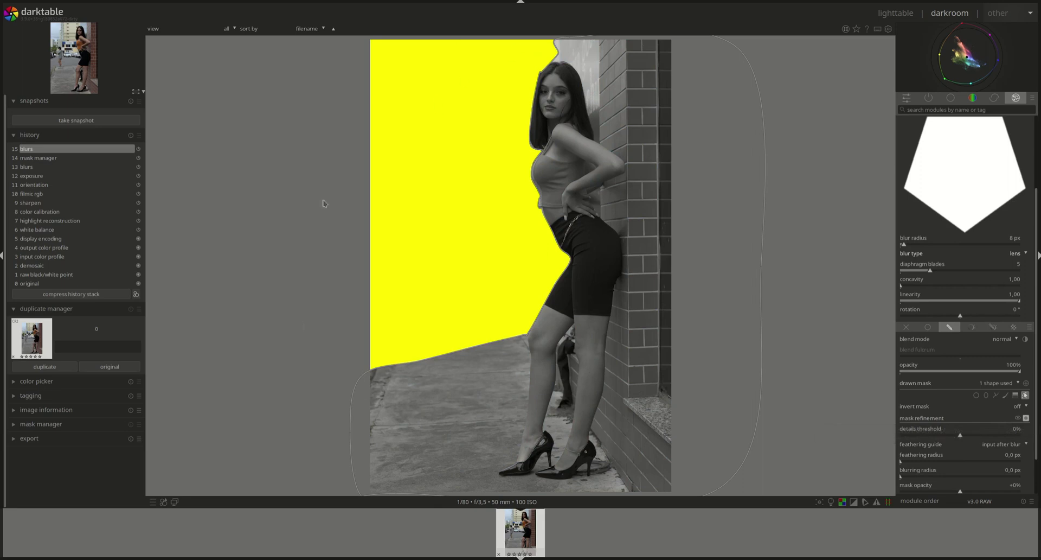
{"action": "left_click", "coordinate": [1026, 418]}
{"action": "scroll", "coordinate": [1025, 398], "scroll_direction": "up", "scroll_amount": 2}
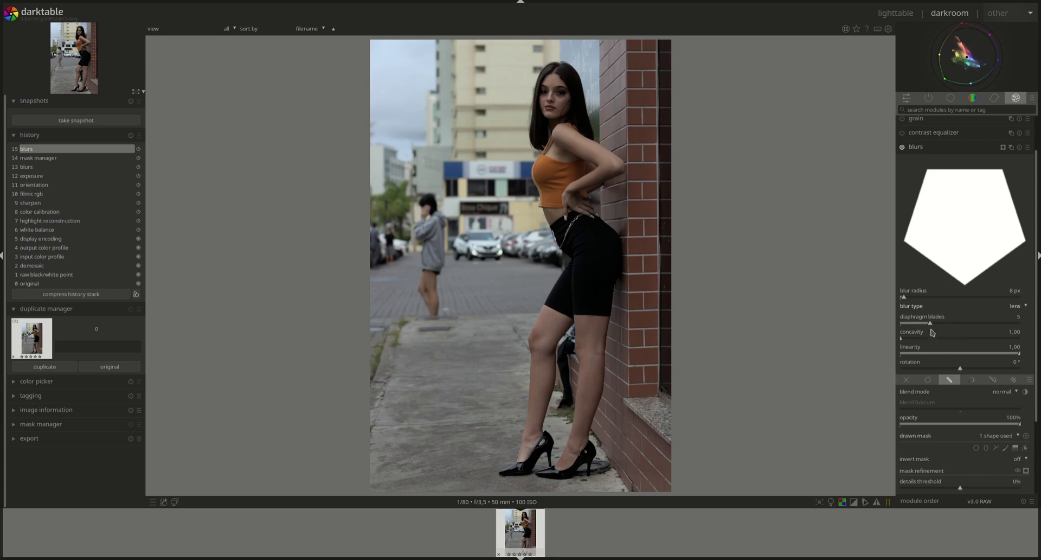
- Raise the lens blur radius to about 46 px, trying 11 diaphragm blades before returning to 5
{"action": "right_click", "coordinate": [1021, 321]}
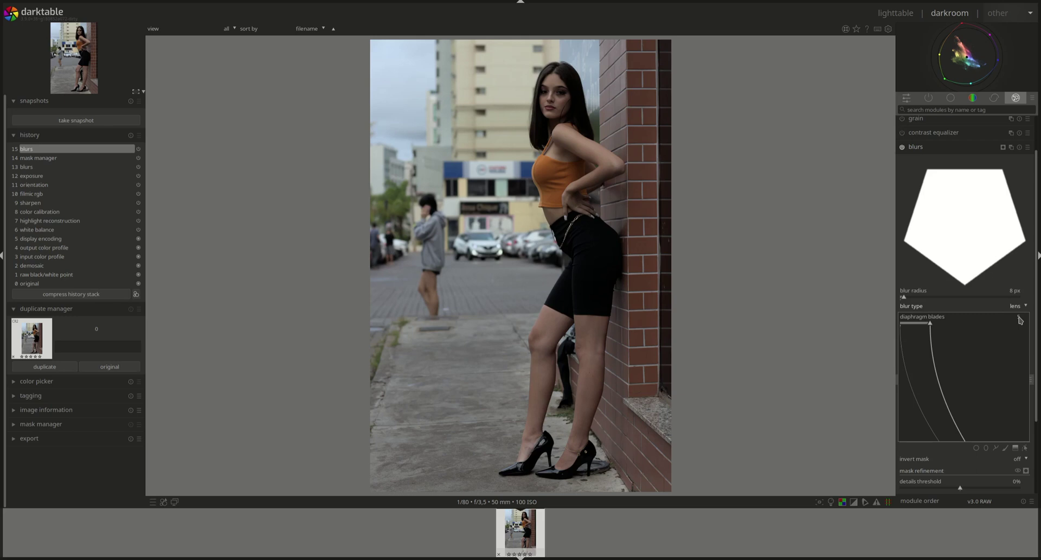
{"action": "type", "text": "11"}
{"action": "key", "text": "Return"}
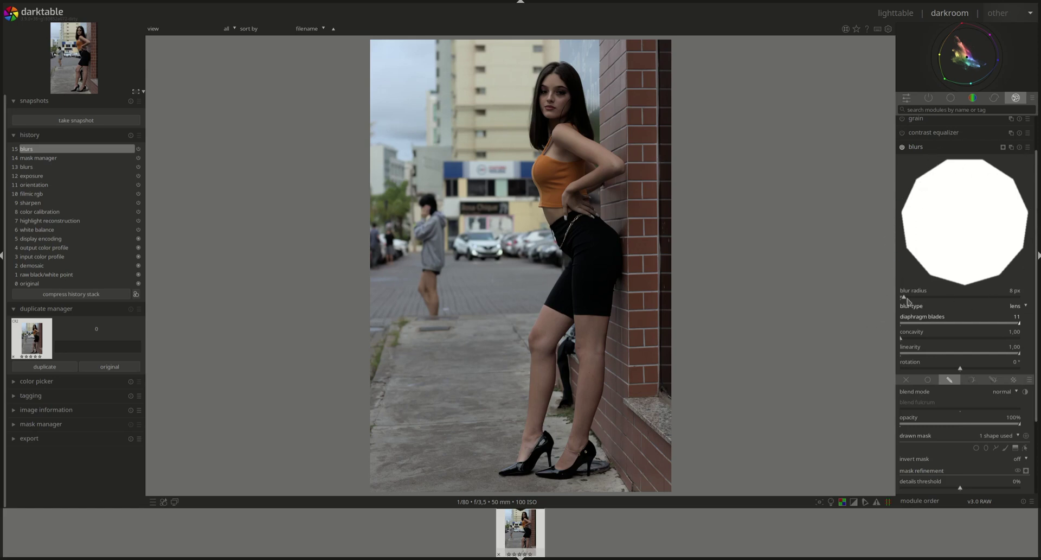
{"action": "left_click_drag", "start_coordinate": [905, 299], "coordinate": [948, 299]}
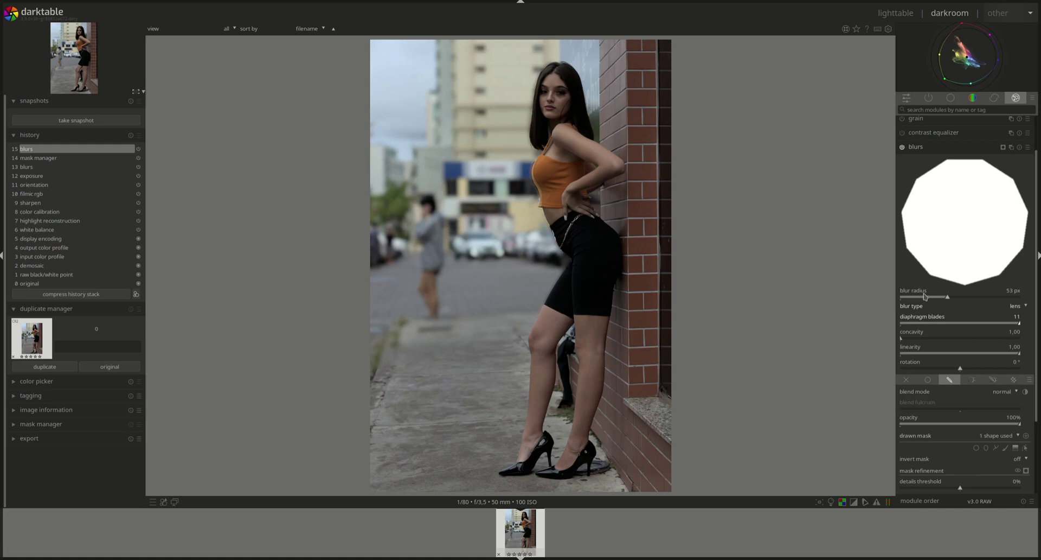
{"action": "left_click_drag", "start_coordinate": [931, 298], "coordinate": [927, 298]}
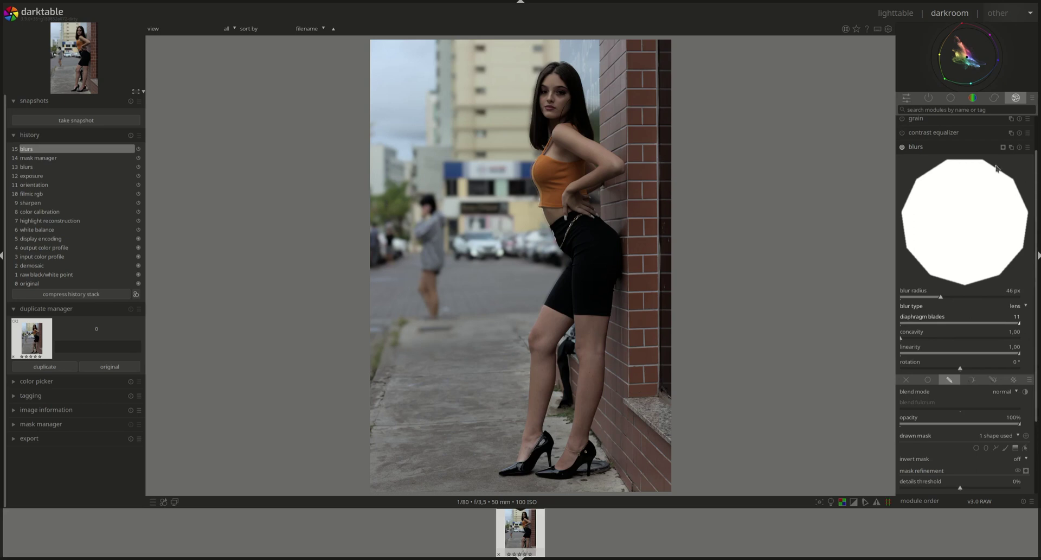
{"action": "right_click", "coordinate": [1020, 320]}
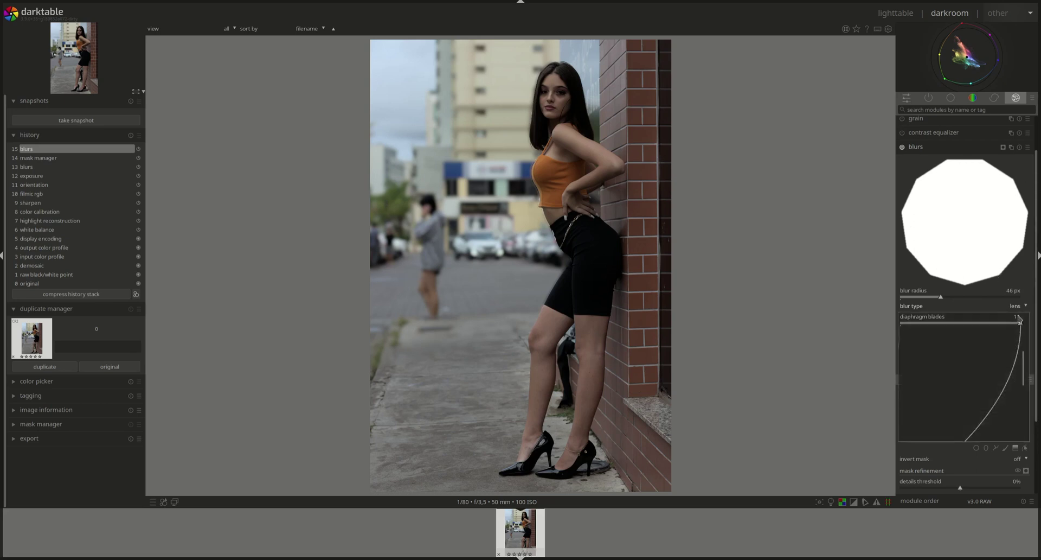
{"action": "type", "text": "5"}
{"action": "key", "text": "Return"}
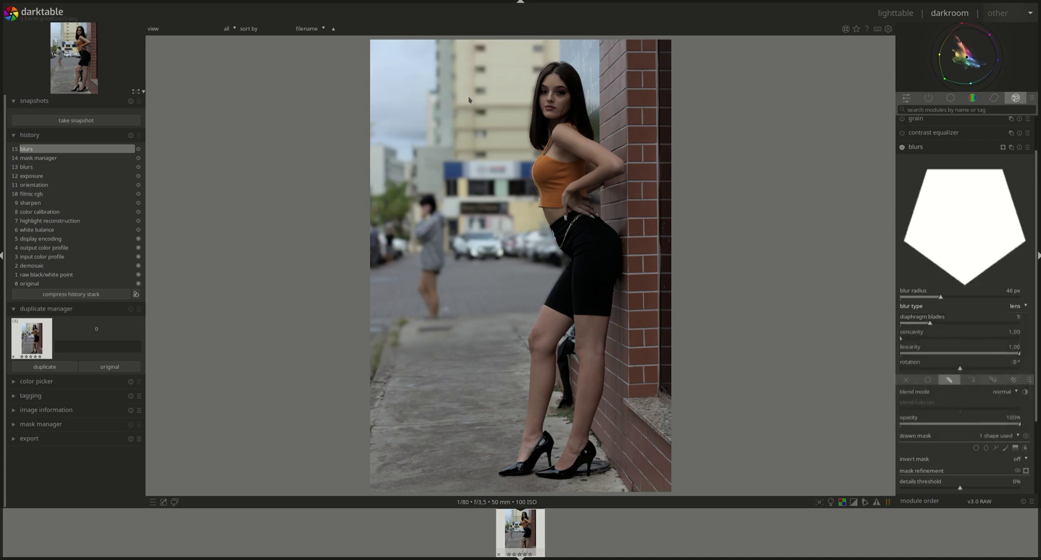
- Zoom in and compare 7 and 11 diaphragm blades, settling on 7 for heptagonal bokeh
{"action": "scroll", "coordinate": [446, 89], "scroll_direction": "up", "scroll_amount": 4}
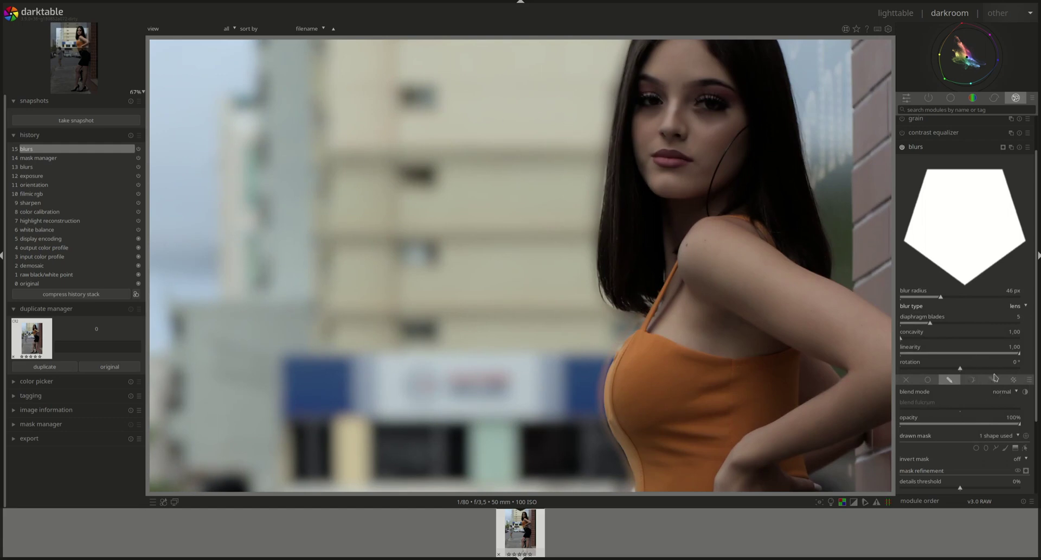
{"action": "right_click", "coordinate": [1016, 317]}
{"action": "type", "text": "7"}
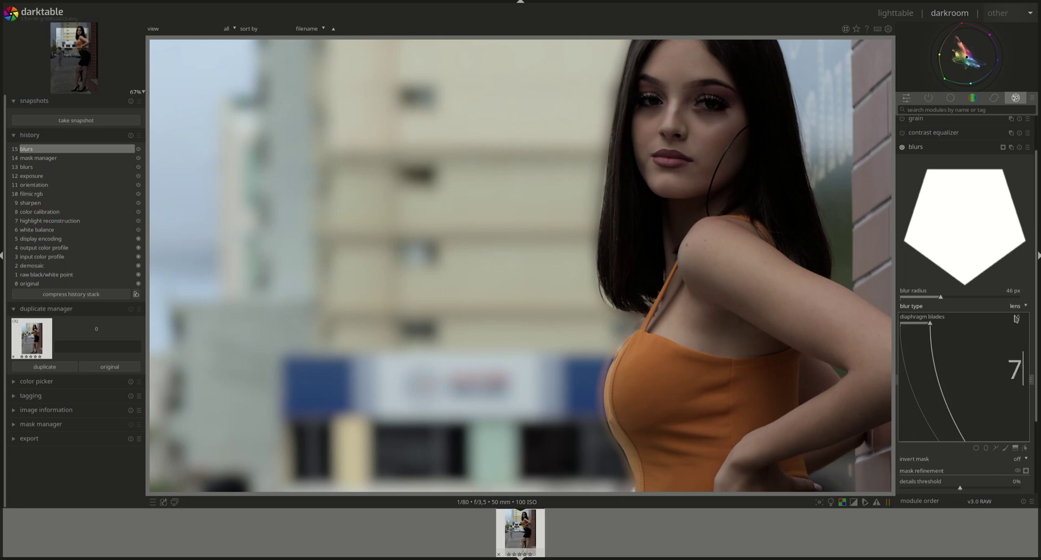
{"action": "key", "text": "Return"}
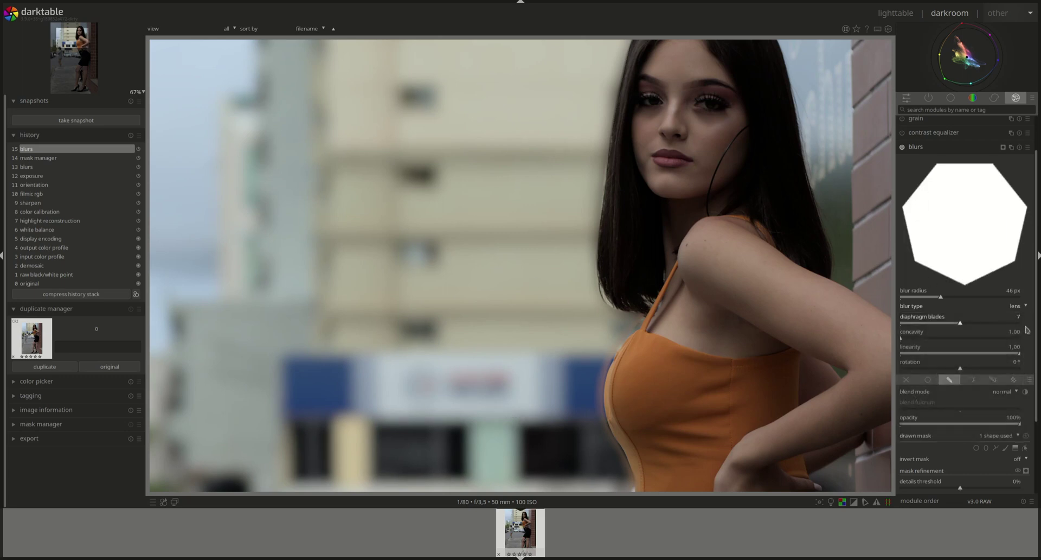
{"action": "right_click", "coordinate": [1021, 320]}
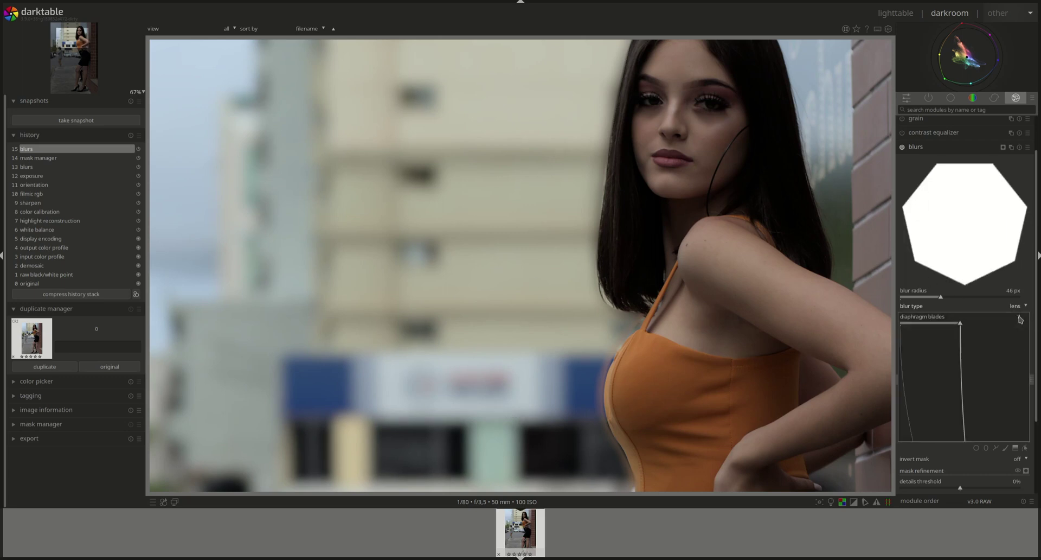
{"action": "type", "text": "11"}
{"action": "key", "text": "Return"}
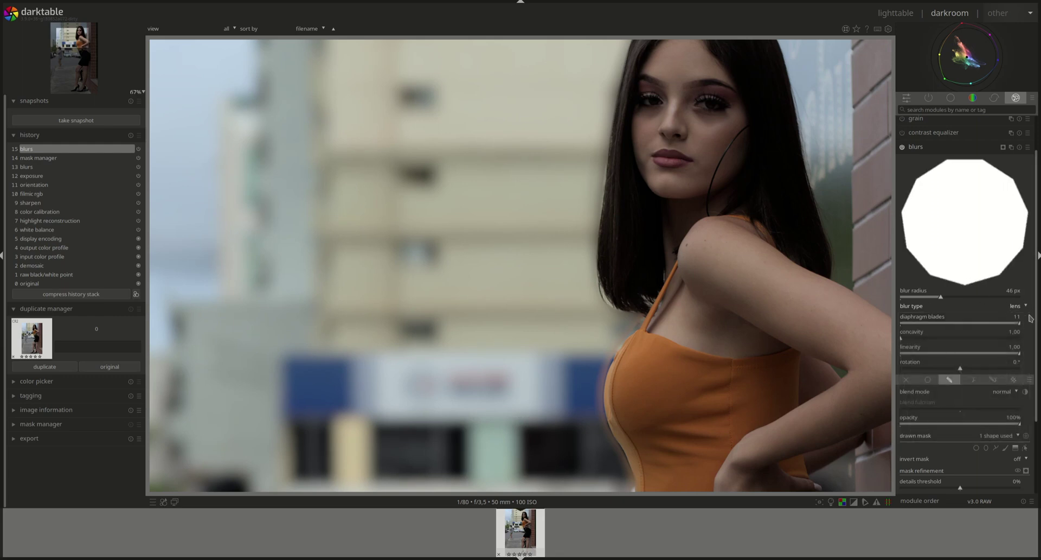
{"action": "right_click", "coordinate": [1013, 321]}
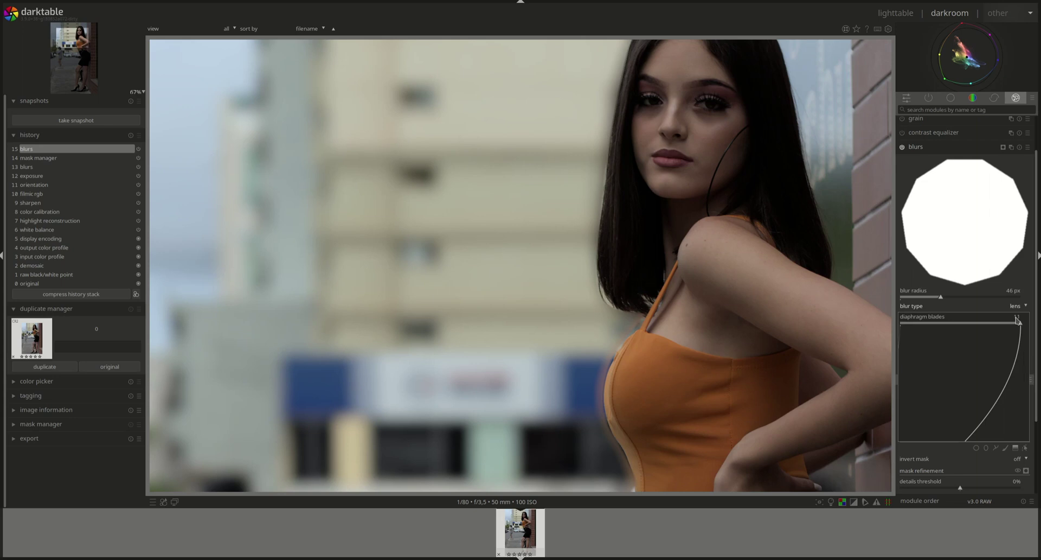
{"action": "type", "text": "7"}
{"action": "key", "text": "Return"}
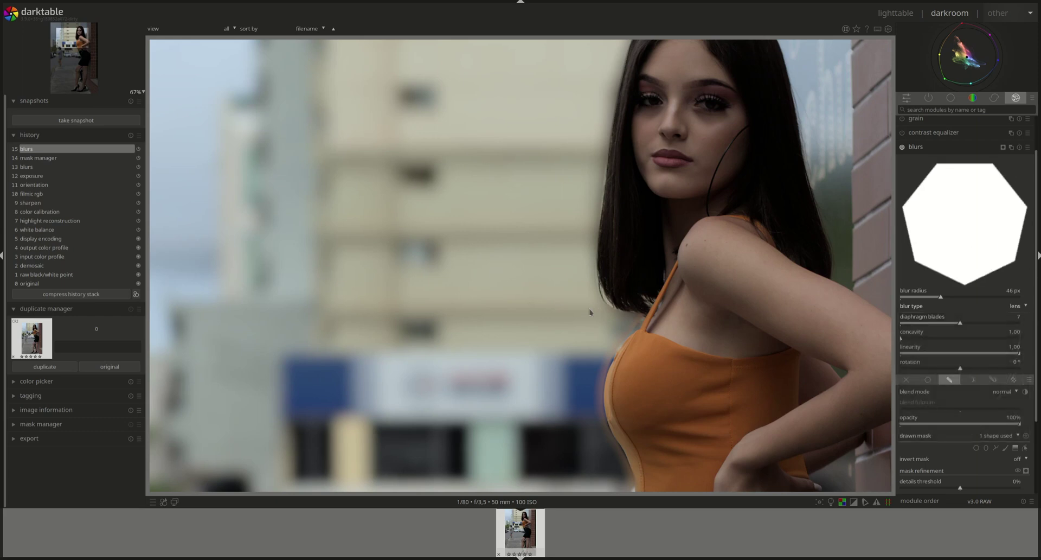
- Set the lens blur concavity to 3
{"action": "scroll", "coordinate": [565, 259], "scroll_direction": "down", "scroll_amount": 4}
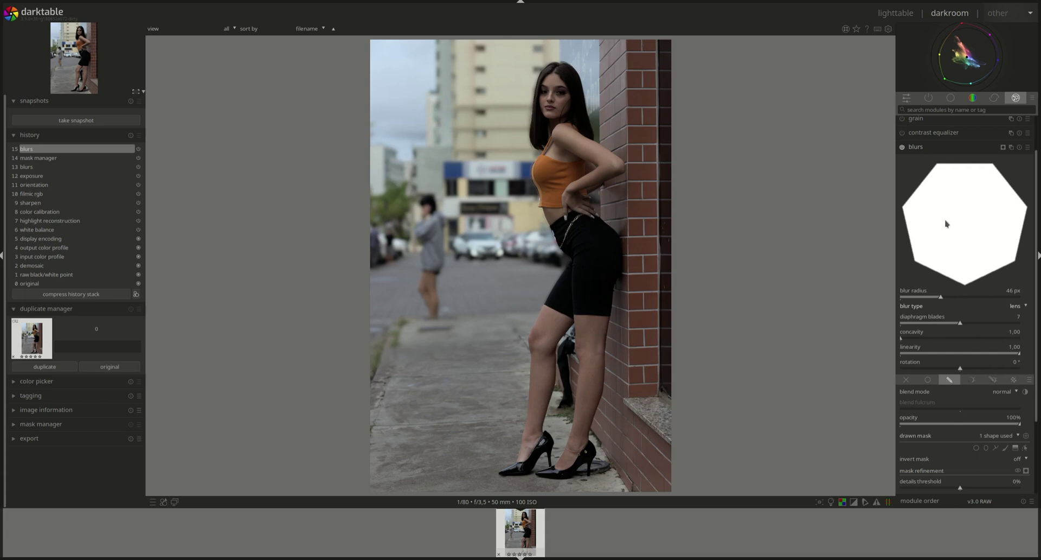
{"action": "right_click", "coordinate": [1014, 333]}
{"action": "type", "text": "3"}
{"action": "key", "text": "Return"}
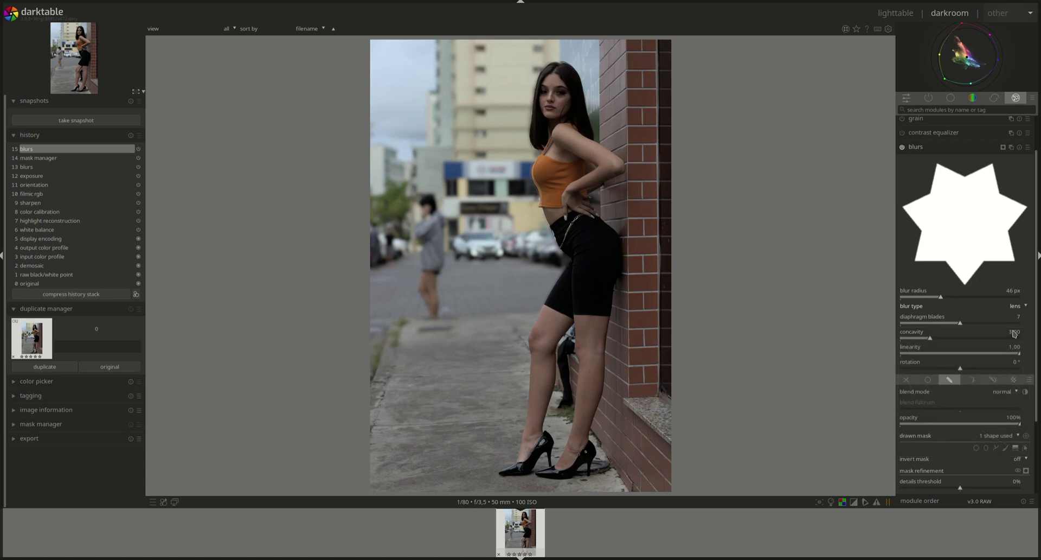
{"action": "scroll", "coordinate": [1013, 335], "scroll_direction": "up", "scroll_amount": 10}
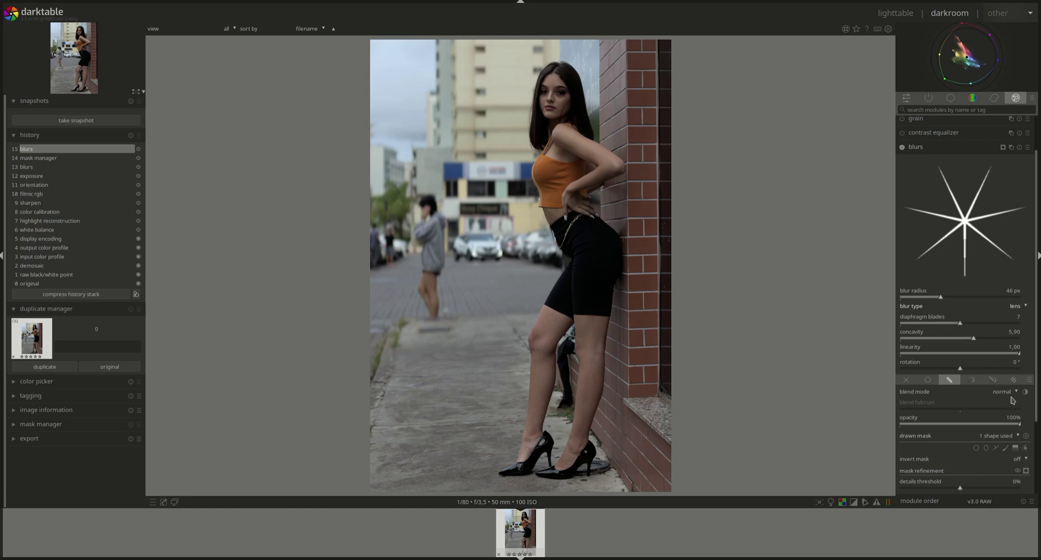
- Raise concavity to 6.00 so the seven-blade bokeh becomes a spiky star
{"action": "right_click", "coordinate": [1013, 335]}
{"action": "type", "text": "6"}
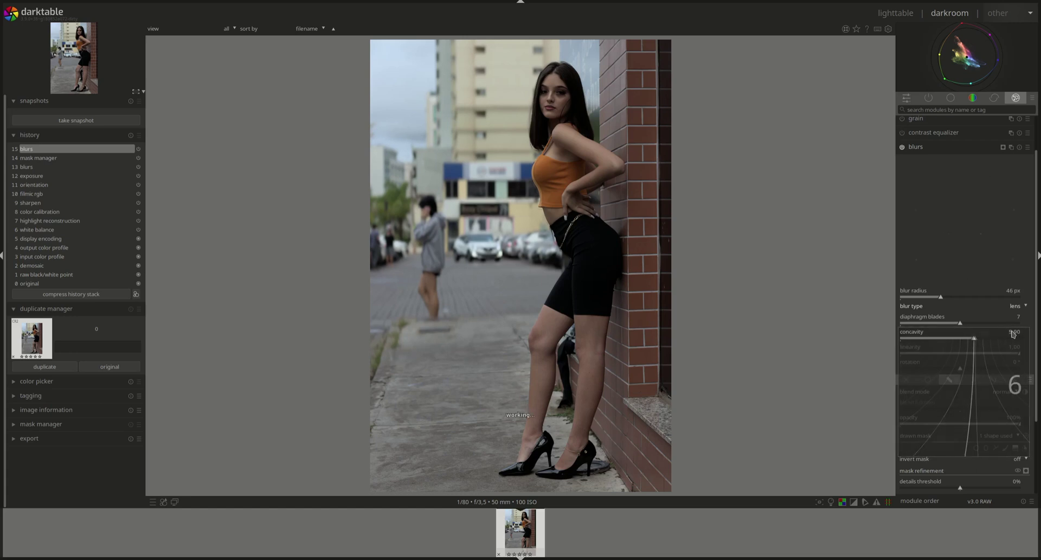
{"action": "key", "text": "Return"}
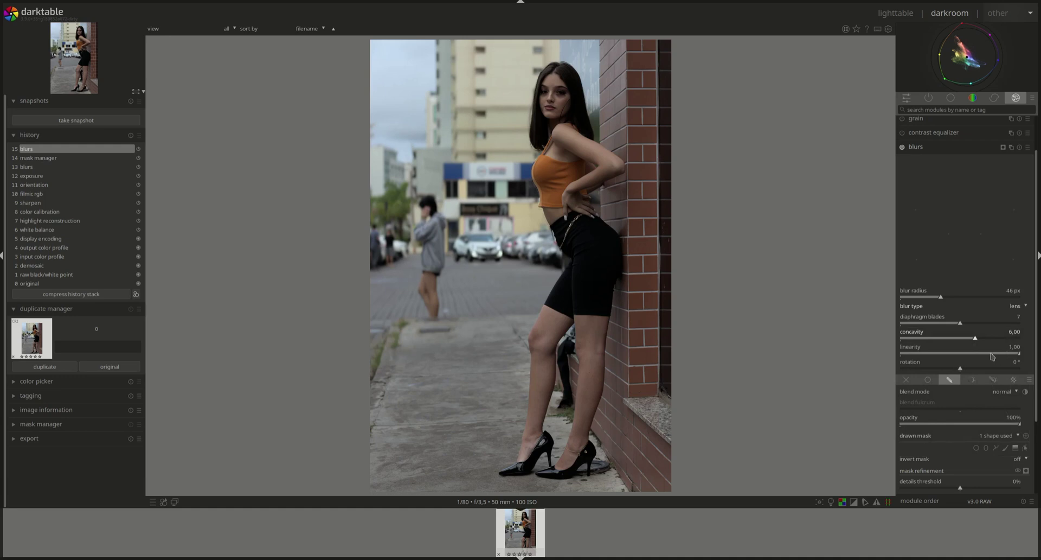
{"action": "scroll", "coordinate": [992, 353], "scroll_direction": "down", "scroll_amount": 3}
{"action": "scroll", "coordinate": [992, 354], "scroll_direction": "up", "scroll_amount": 2}
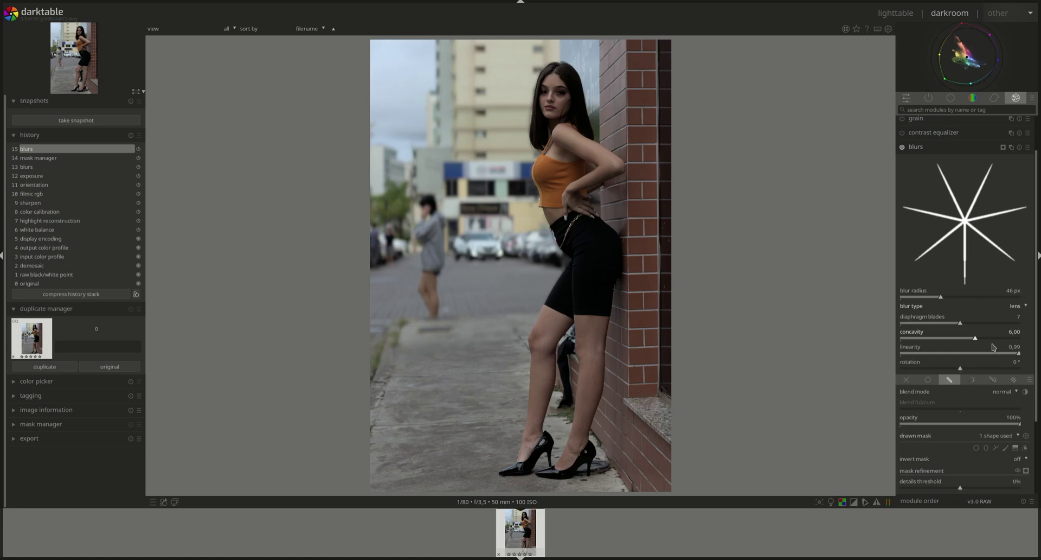
{"action": "scroll", "coordinate": [969, 358], "scroll_direction": "down", "scroll_amount": 2}
{"action": "scroll", "coordinate": [969, 357], "scroll_direction": "up", "scroll_amount": 3}
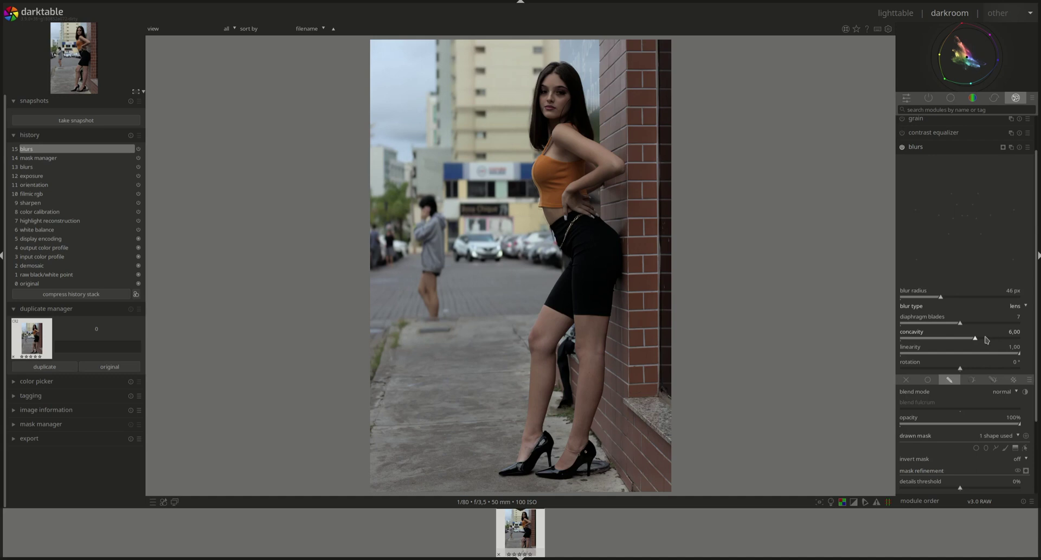
- Try concavity 7, then 10 (clamped to 9), and settle back at 7.00
{"action": "right_click", "coordinate": [1016, 334]}
{"action": "type", "text": "7"}
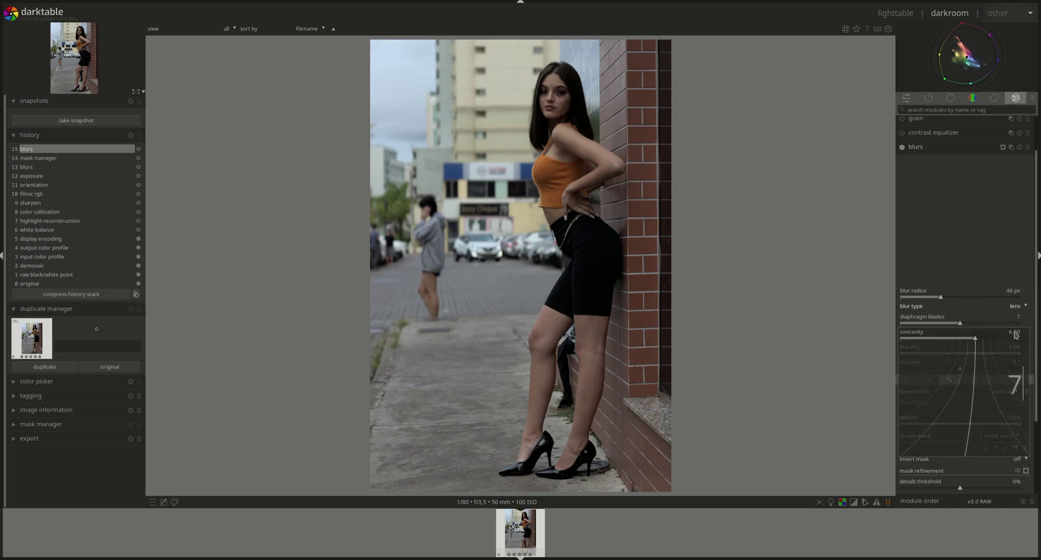
{"action": "key", "text": "Return"}
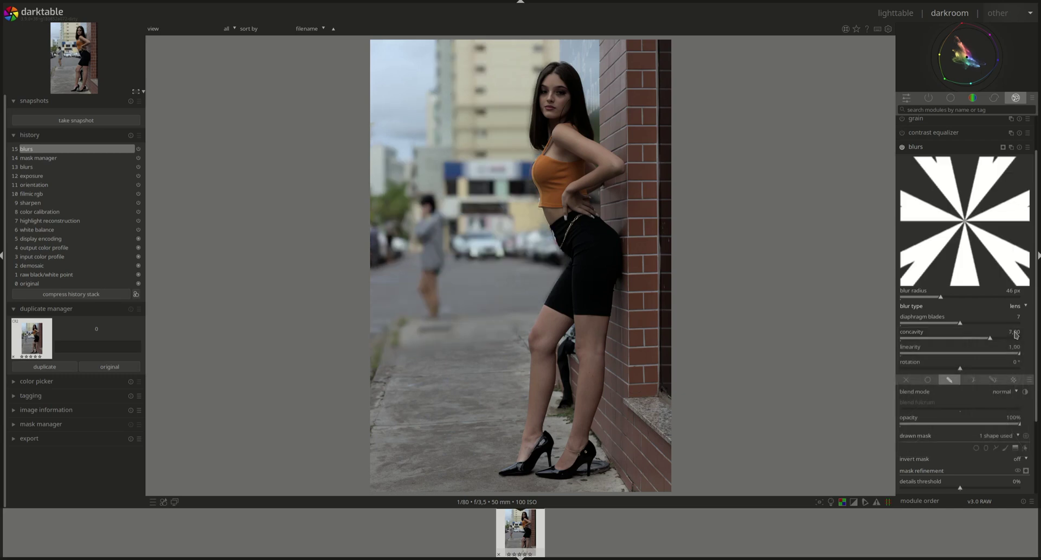
{"action": "right_click", "coordinate": [1016, 335]}
{"action": "type", "text": "10"}
{"action": "key", "text": "Return"}
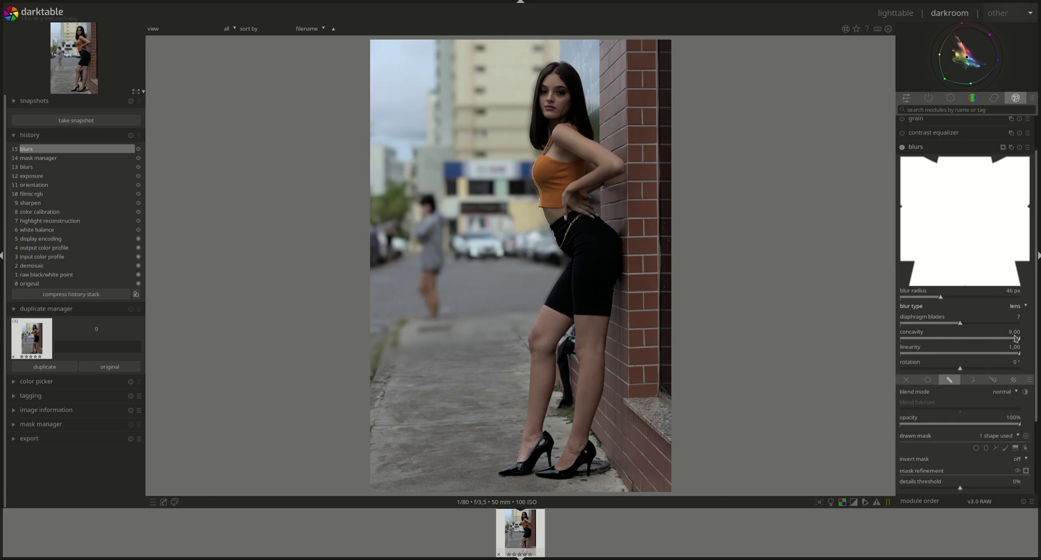
{"action": "right_click", "coordinate": [1016, 337]}
{"action": "type", "text": "7"}
{"action": "key", "text": "Return"}
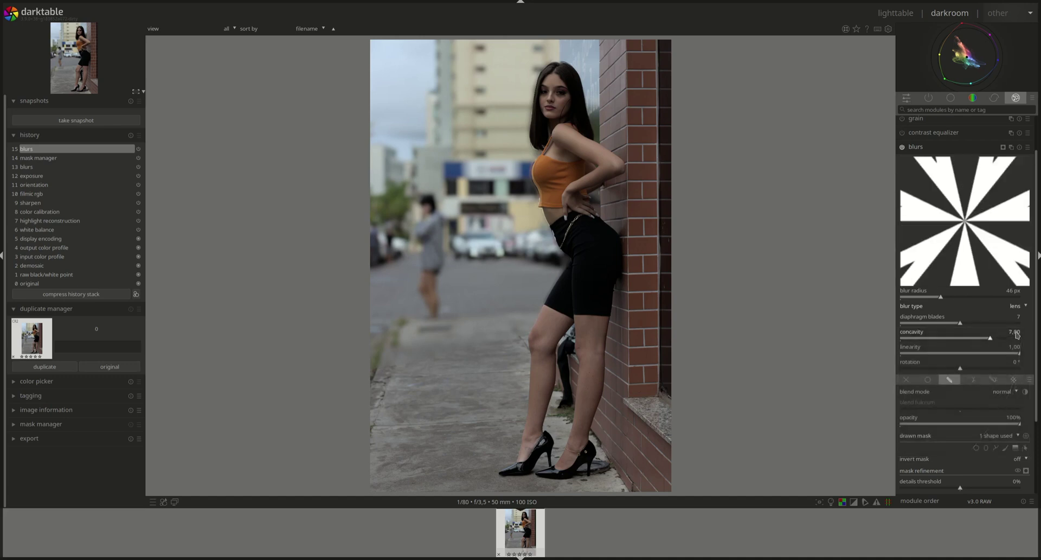
- Reset concavity to 1.00, then try linearity at 0, 1 and 0.85
{"action": "double_click", "coordinate": [1017, 335]}
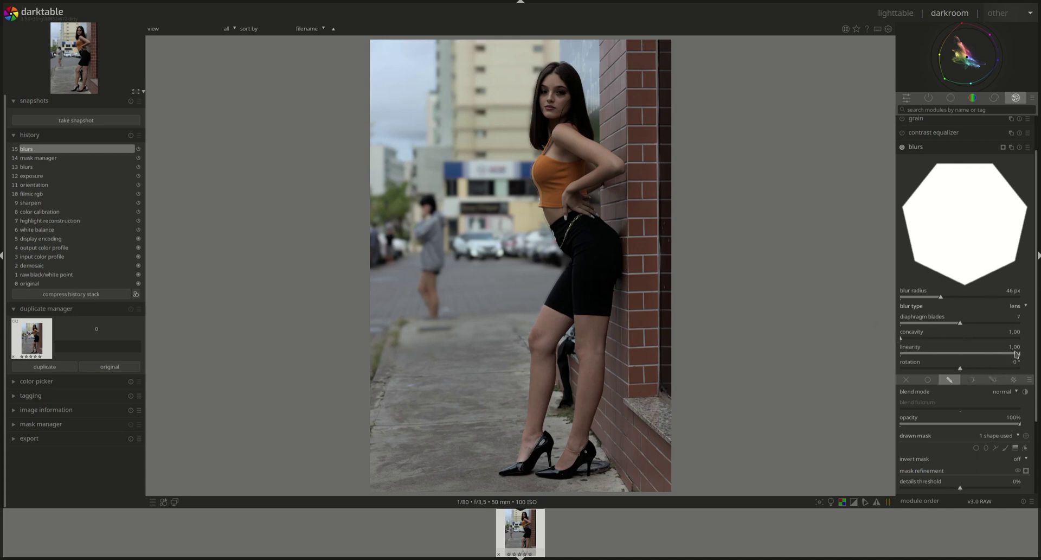
{"action": "left_click_drag", "start_coordinate": [1021, 356], "coordinate": [878, 362]}
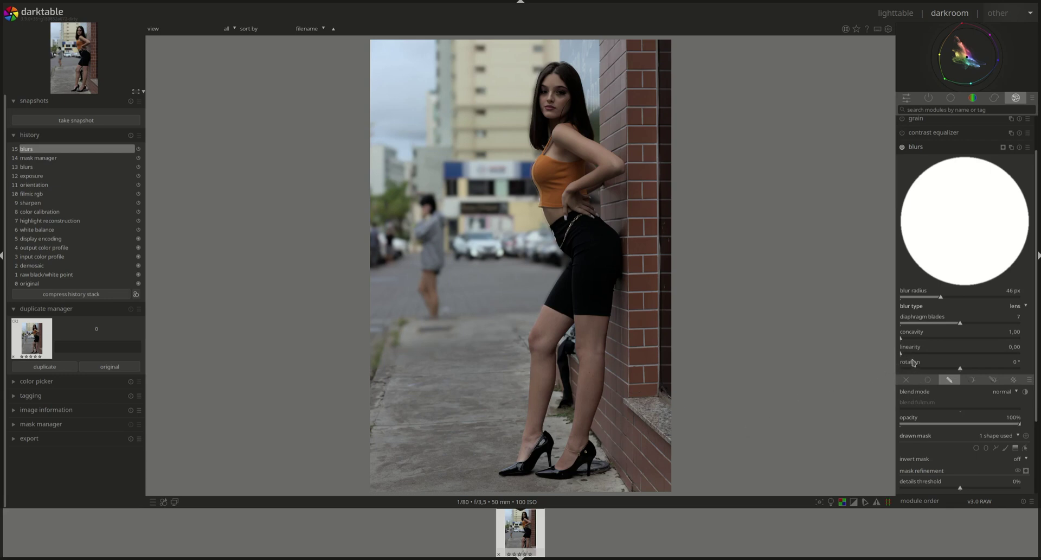
{"action": "left_click_drag", "start_coordinate": [902, 354], "coordinate": [1032, 375]}
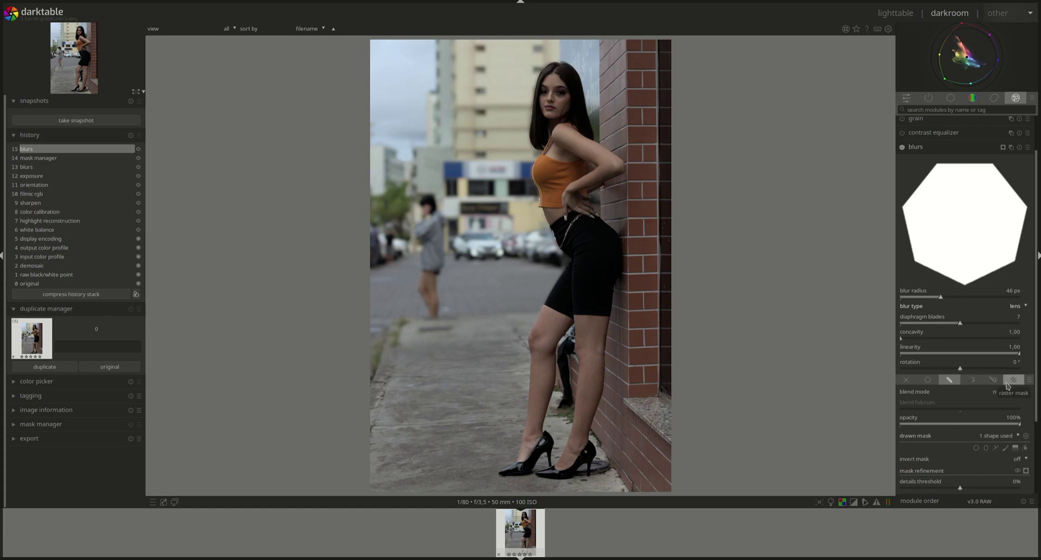
{"action": "mouse_move", "coordinate": [1021, 353]}
{"action": "left_mouse_down"}
{"action": "mouse_move", "coordinate": [893, 358]}
{"action": "mouse_move", "coordinate": [1019, 353]}
{"action": "left_mouse_up"}
- Rotate the diaphragm shape, cut to 3 blades, and set rotation to 37° for triangular bokeh
{"action": "left_click_drag", "start_coordinate": [961, 371], "coordinate": [937, 371]}
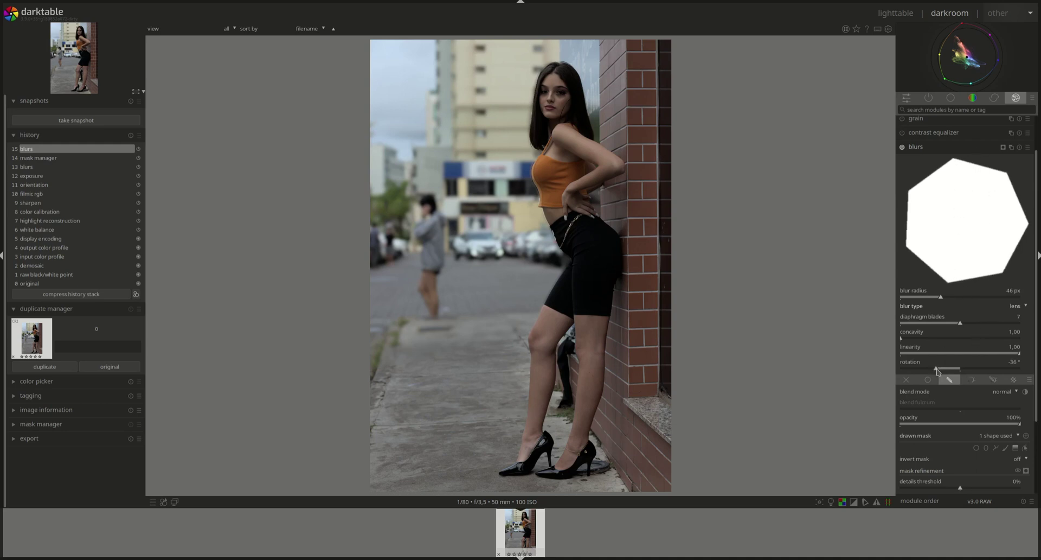
{"action": "left_click_drag", "start_coordinate": [939, 372], "coordinate": [970, 372]}
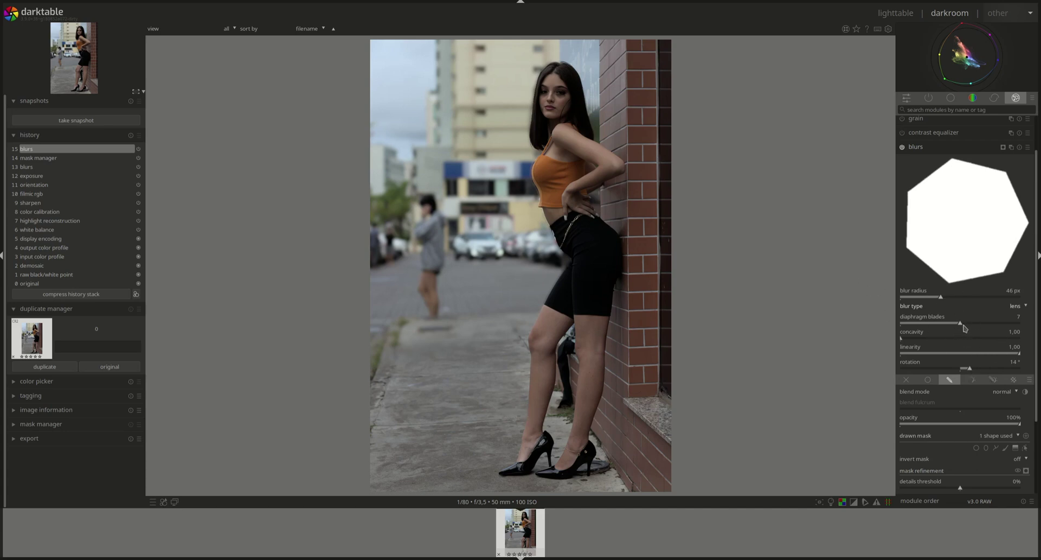
{"action": "left_click_drag", "start_coordinate": [962, 324], "coordinate": [906, 334]}
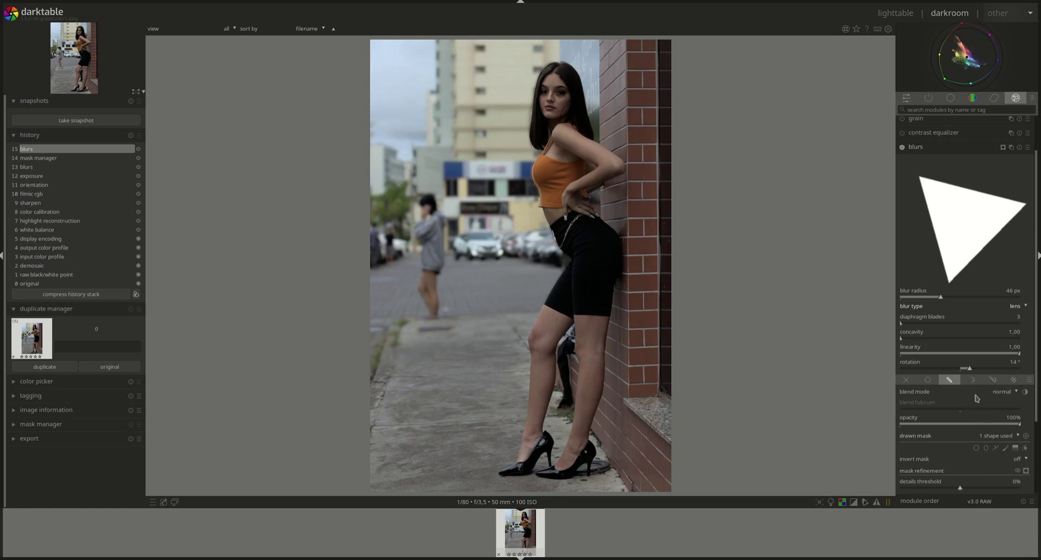
{"action": "mouse_move", "coordinate": [971, 369]}
{"action": "left_mouse_down"}
{"action": "mouse_move", "coordinate": [995, 371]}
{"action": "mouse_move", "coordinate": [923, 370]}
{"action": "mouse_move", "coordinate": [986, 376]}
{"action": "left_mouse_up"}
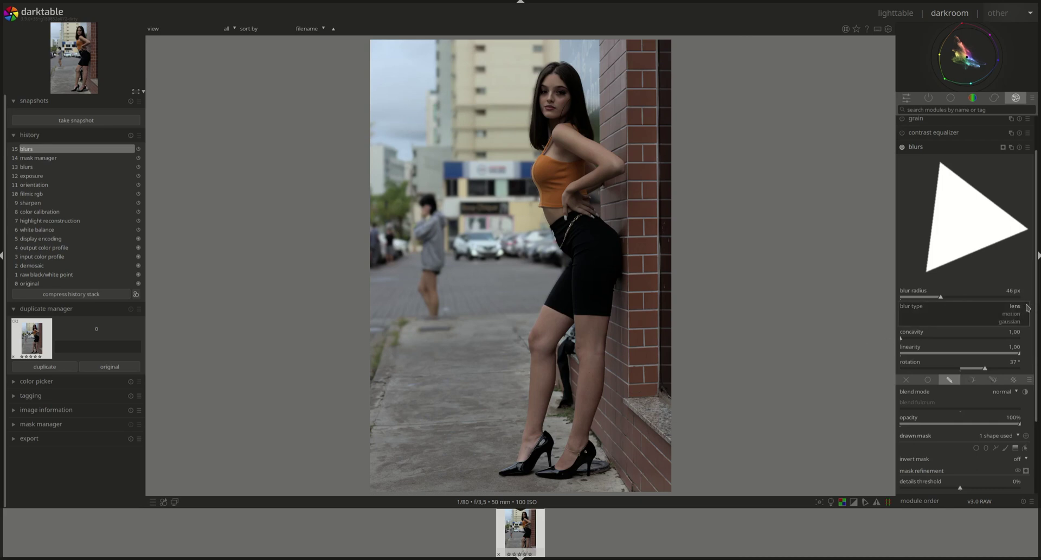
- Try several directions for the 121 px motion blur, ending at -47° for diagonal streaks
{"action": "scroll", "coordinate": [1026, 307], "scroll_direction": "down", "scroll_amount": 1}
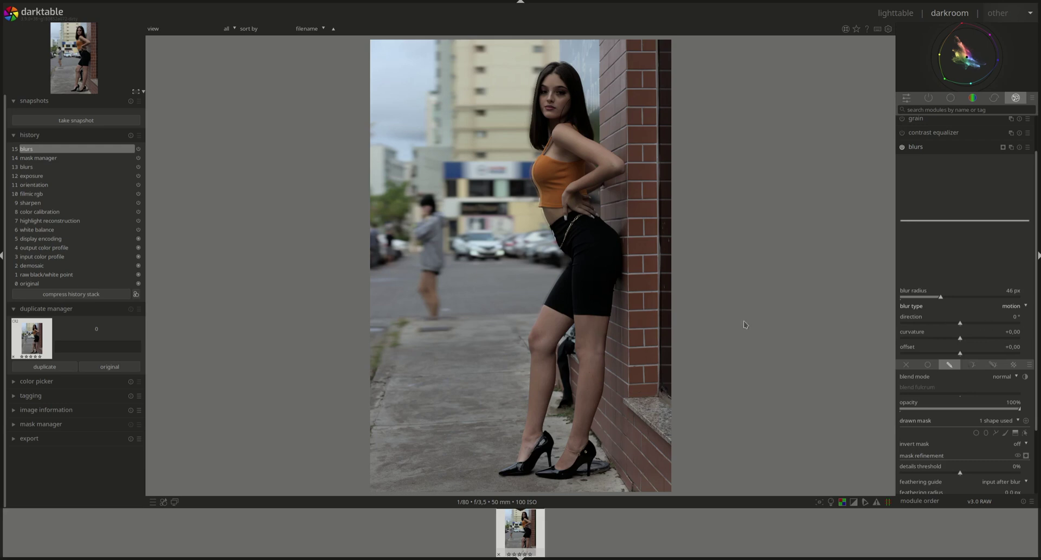
{"action": "left_click", "coordinate": [963, 324]}
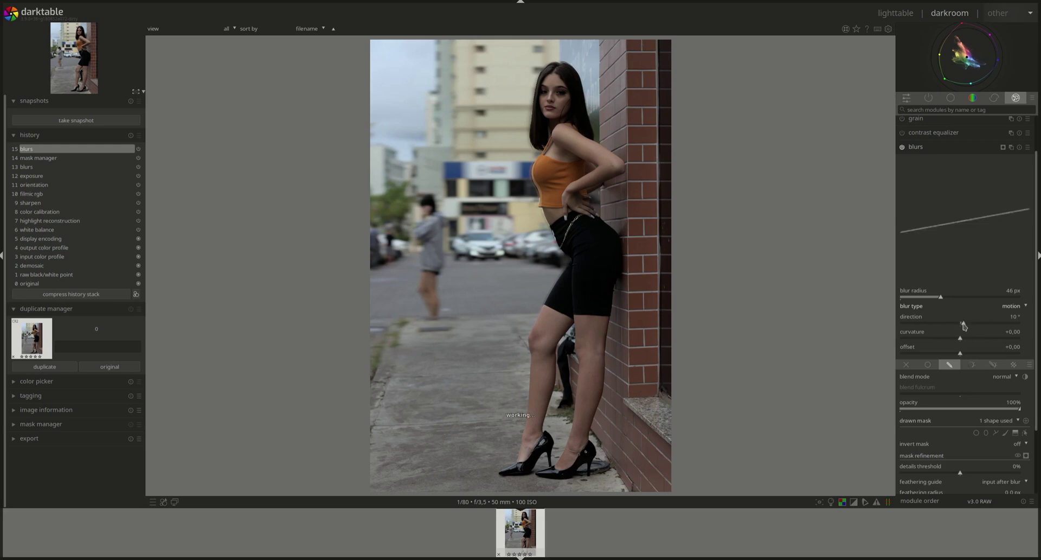
{"action": "mouse_move", "coordinate": [963, 324]}
{"action": "left_mouse_down"}
{"action": "mouse_move", "coordinate": [946, 323]}
{"action": "mouse_move", "coordinate": [956, 324]}
{"action": "left_mouse_up"}
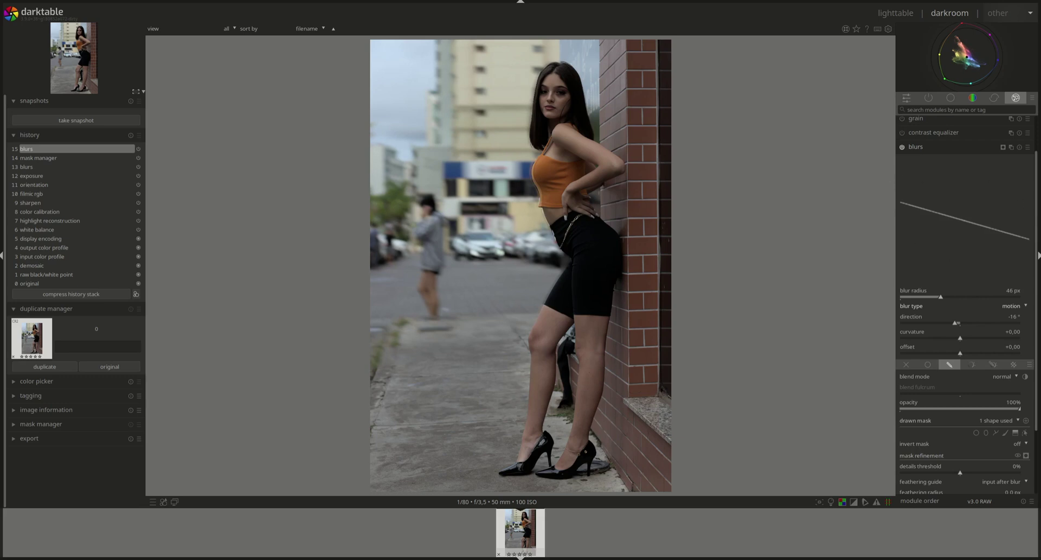
{"action": "mouse_move", "coordinate": [955, 324]}
{"action": "left_mouse_down"}
{"action": "mouse_move", "coordinate": [968, 325]}
{"action": "mouse_move", "coordinate": [954, 325]}
{"action": "left_mouse_up"}
{"action": "mouse_move", "coordinate": [956, 324]}
{"action": "left_mouse_down"}
{"action": "mouse_move", "coordinate": [971, 300]}
{"action": "mouse_move", "coordinate": [1014, 305]}
{"action": "left_mouse_up"}
{"action": "left_click", "coordinate": [943, 297]}
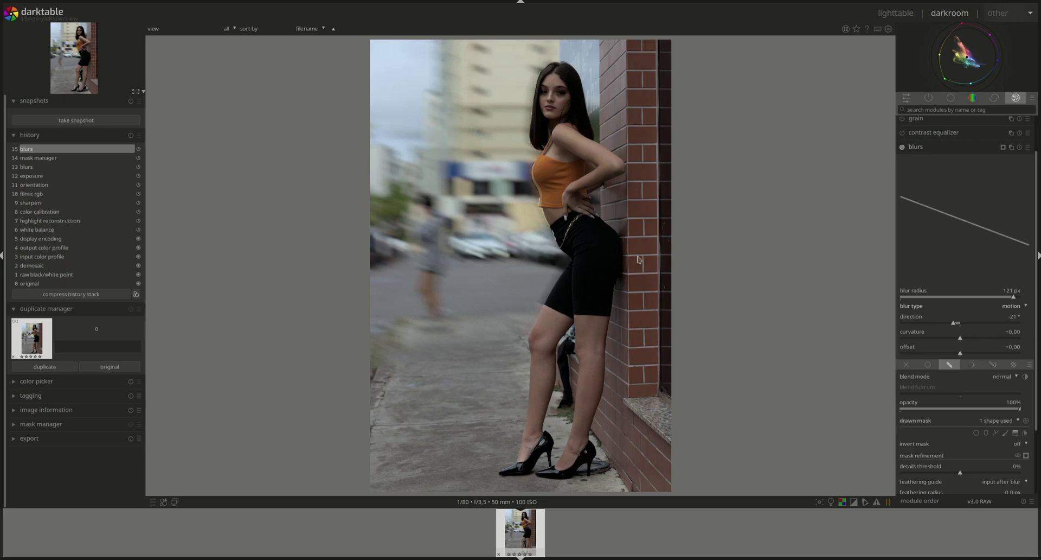
{"action": "left_click_drag", "start_coordinate": [954, 324], "coordinate": [957, 324]}
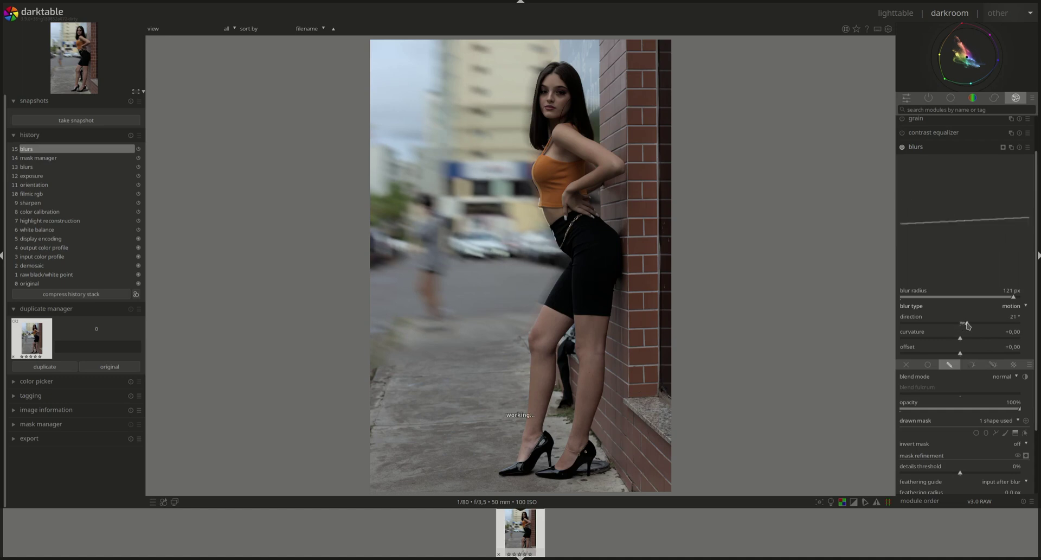
{"action": "left_click_drag", "start_coordinate": [968, 326], "coordinate": [944, 329]}
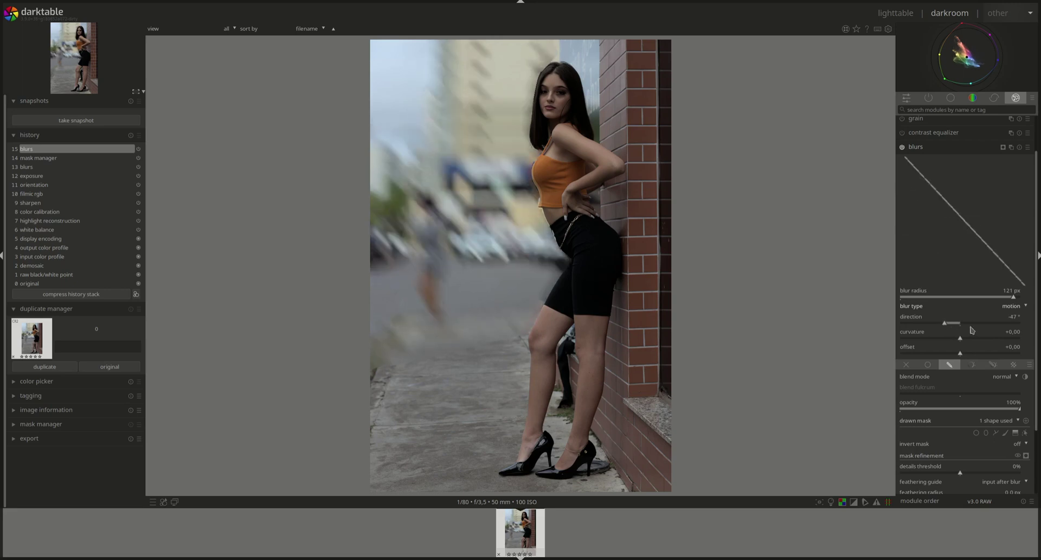
- Reset the motion blur direction to 0°, test curvatures around +0.86 and negative, then reset curvature to 0
{"action": "double_click", "coordinate": [1016, 320]}
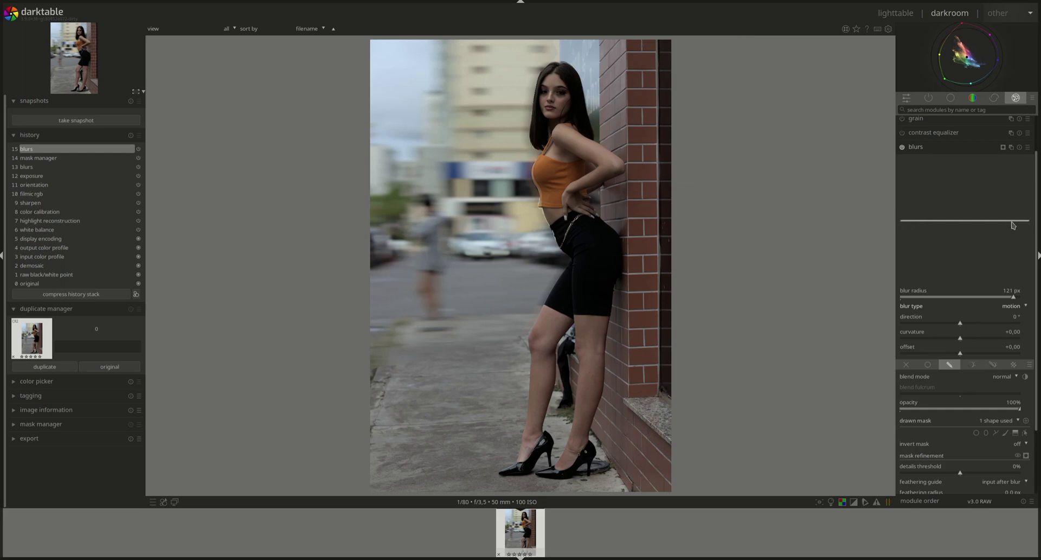
{"action": "left_click_drag", "start_coordinate": [961, 340], "coordinate": [990, 343]}
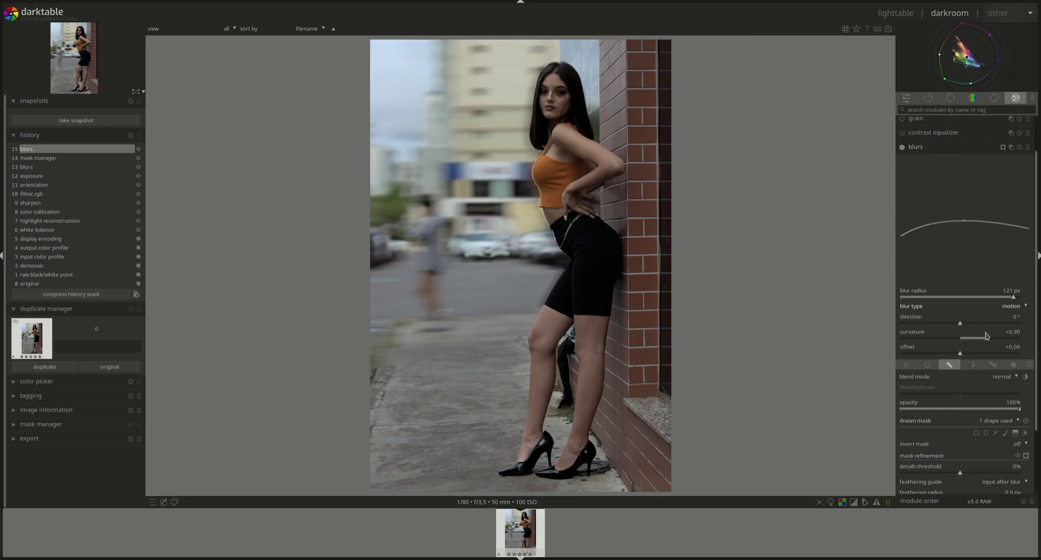
{"action": "left_click_drag", "start_coordinate": [987, 338], "coordinate": [930, 340]}
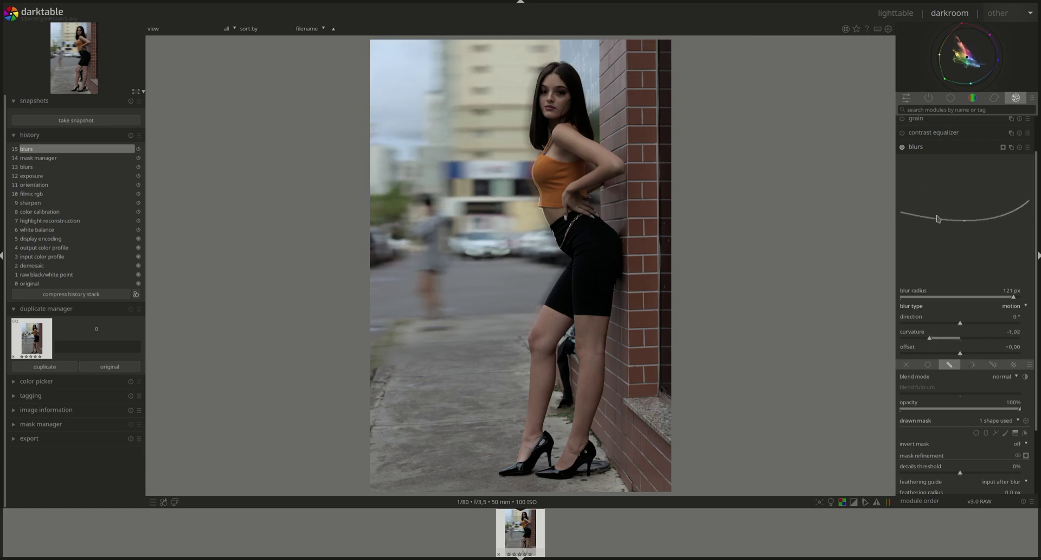
{"action": "double_click", "coordinate": [1017, 336]}
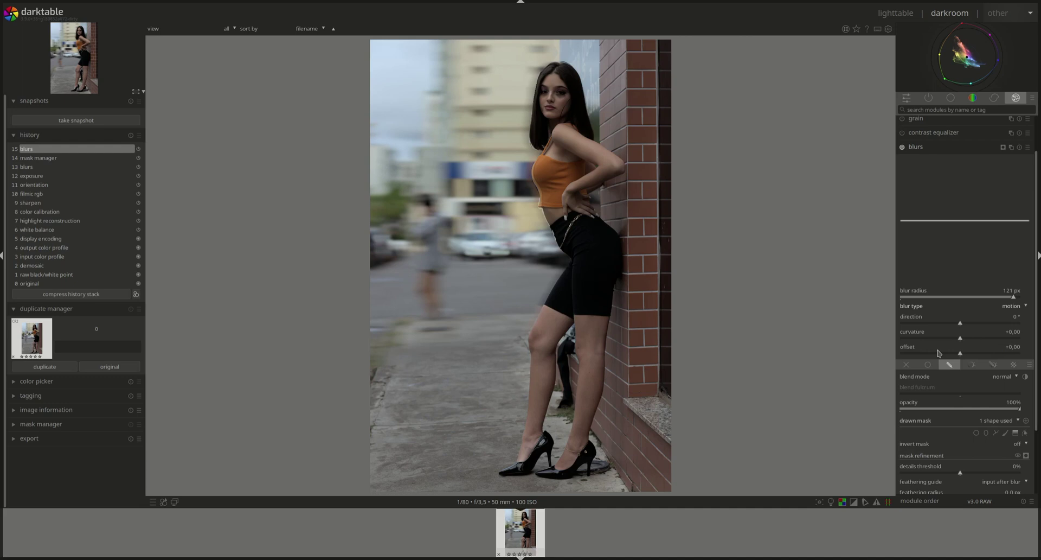
- Try a slightly negative and then maximum blur offset, then reset the offset to 0
{"action": "scroll", "coordinate": [938, 353], "scroll_direction": "down", "scroll_amount": 2}
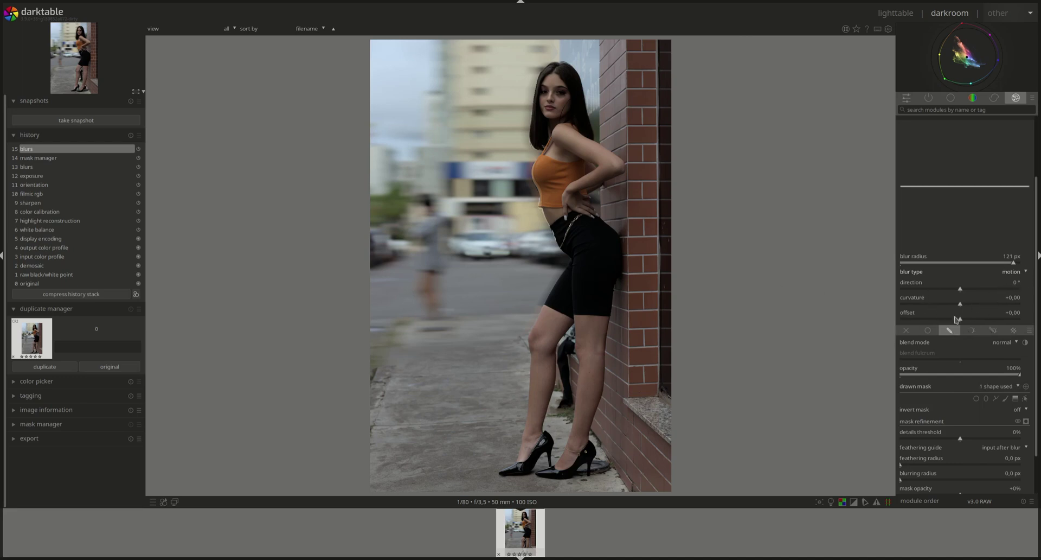
{"action": "left_click_drag", "start_coordinate": [961, 320], "coordinate": [935, 324]}
{"action": "left_click", "coordinate": [1020, 317]}
{"action": "double_click", "coordinate": [1018, 318]}
- Raise blur curvature to about +0.66, test and reset the offset, and angle the direction diagonally
{"action": "scroll", "coordinate": [979, 304], "scroll_direction": "up", "scroll_amount": 1}
{"action": "scroll", "coordinate": [981, 305], "scroll_direction": "up", "scroll_amount": 4}
{"action": "scroll", "coordinate": [976, 308], "scroll_direction": "up", "scroll_amount": 3}
{"action": "left_click_drag", "start_coordinate": [969, 307], "coordinate": [939, 320]}
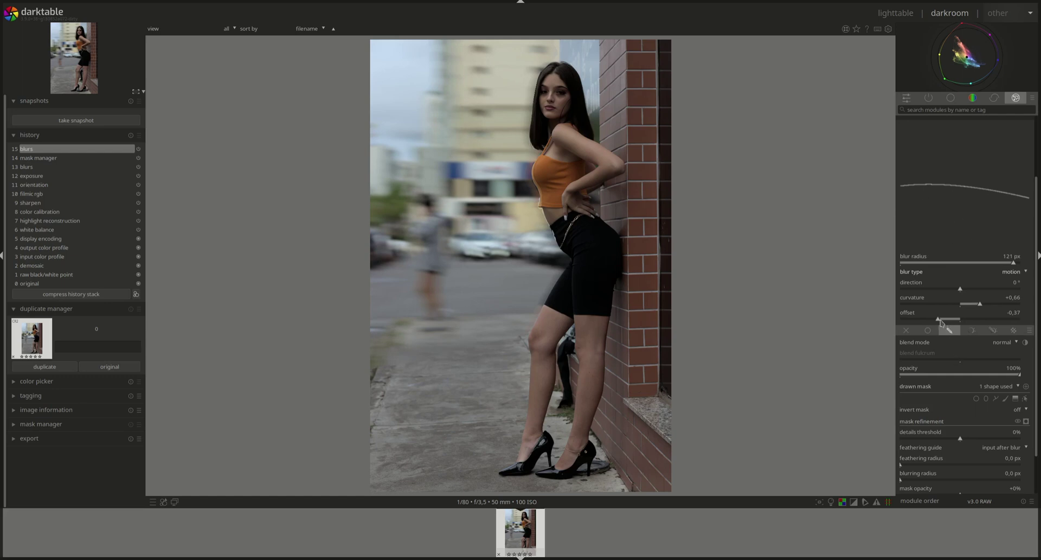
{"action": "left_click_drag", "start_coordinate": [939, 321], "coordinate": [1012, 319]}
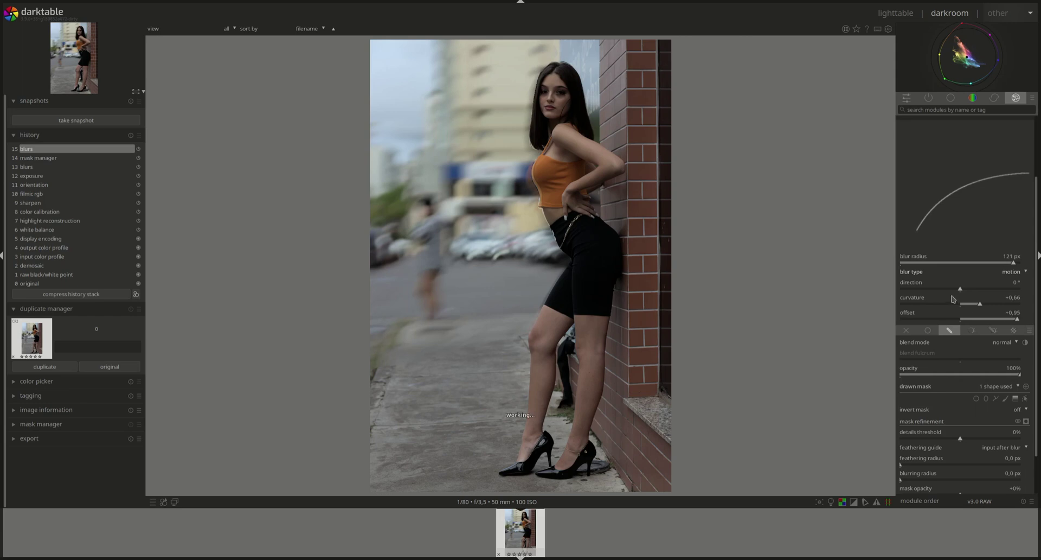
{"action": "double_click", "coordinate": [1018, 318]}
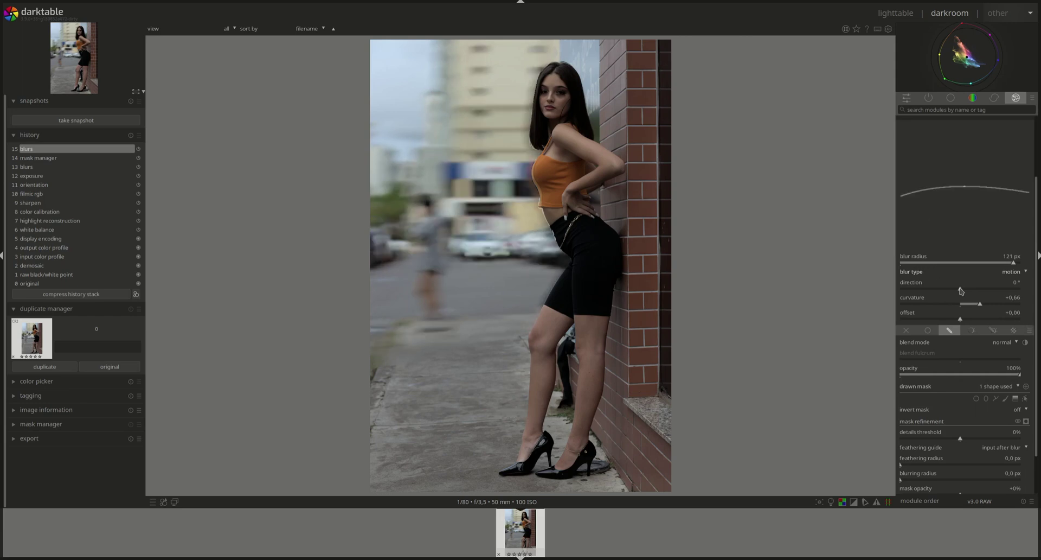
{"action": "left_click_drag", "start_coordinate": [961, 291], "coordinate": [935, 320]}
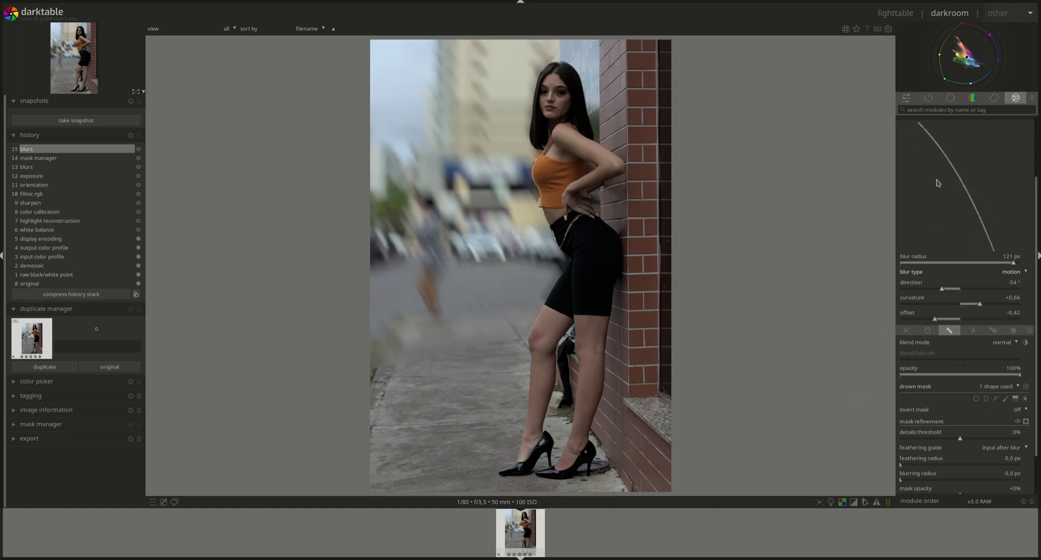
- Ease the blur offset up to about +0.33, keeping curvature +0.66 and a diagonal direction
{"action": "left_click_drag", "start_coordinate": [936, 320], "coordinate": [979, 321]}
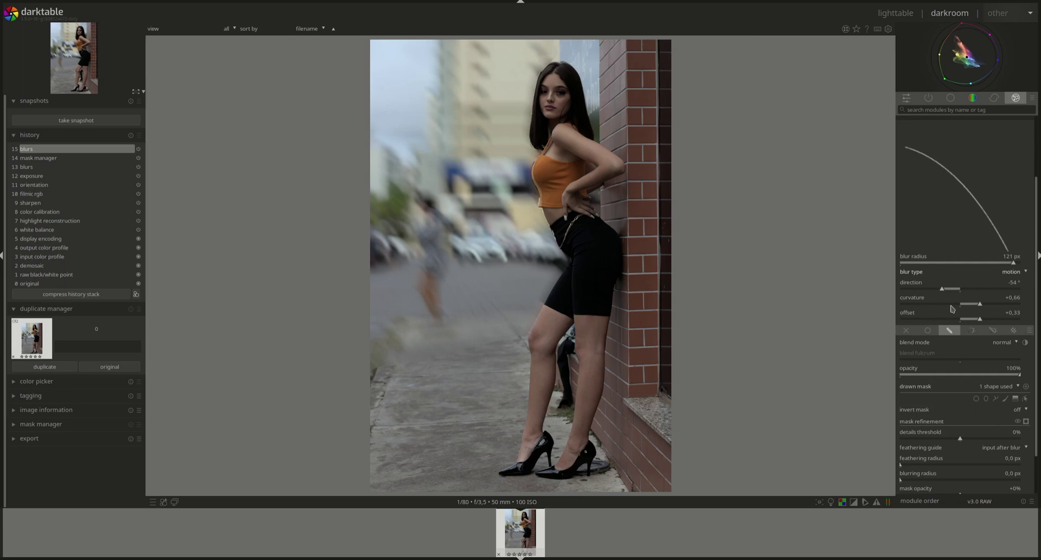
- Enter exact motion blur values: direction -45°, curvature 2 and offset 0.5
{"action": "right_click", "coordinate": [1014, 286]}
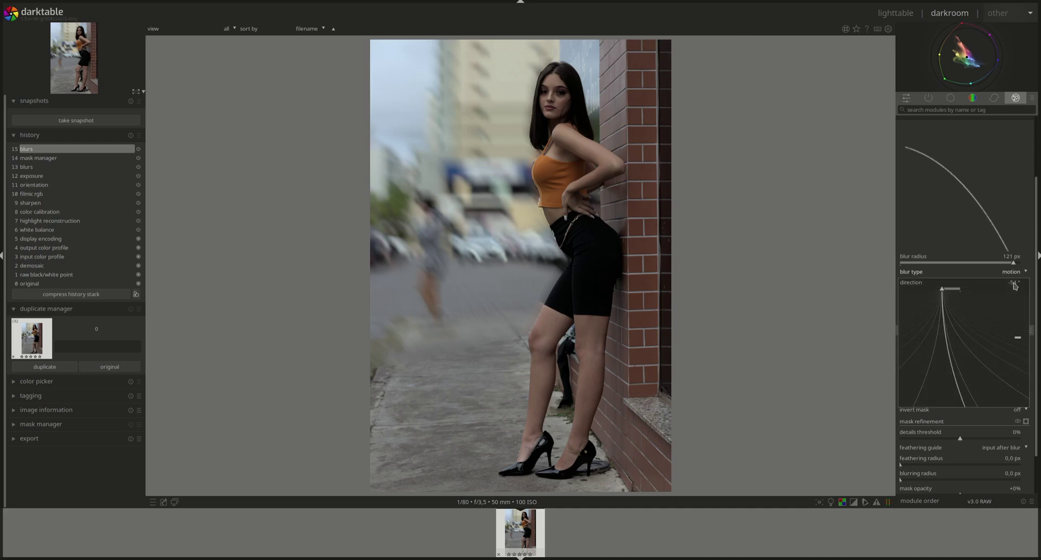
{"action": "type", "text": "-45"}
{"action": "key", "text": "Return"}
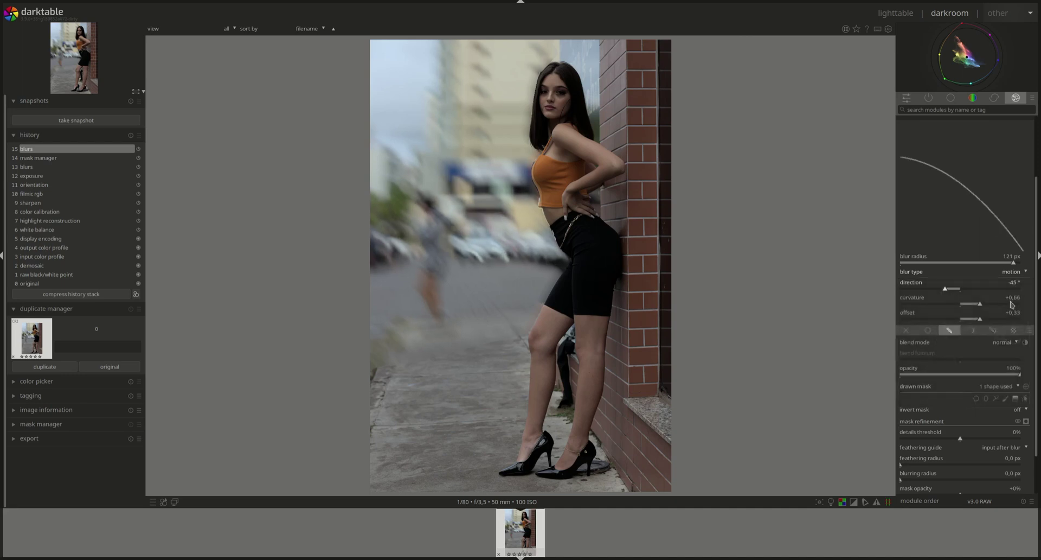
{"action": "right_click", "coordinate": [1014, 300]}
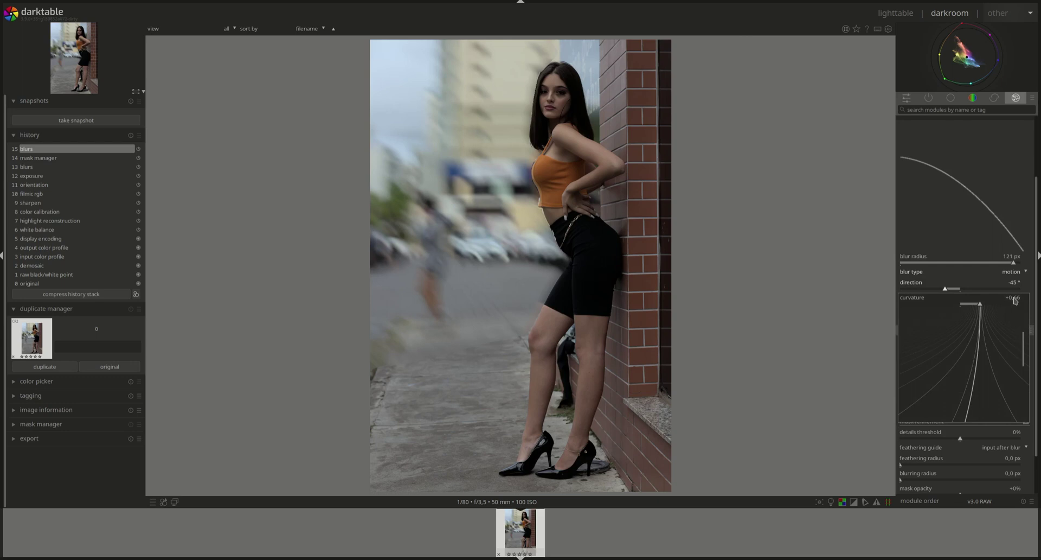
{"action": "type", "text": "2"}
{"action": "key", "text": "Return"}
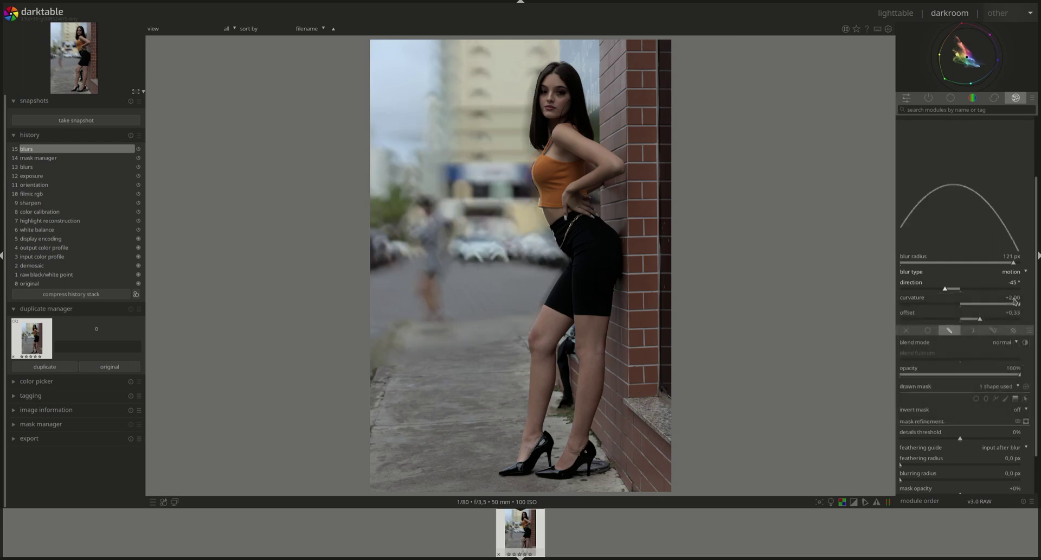
{"action": "right_click", "coordinate": [1019, 316]}
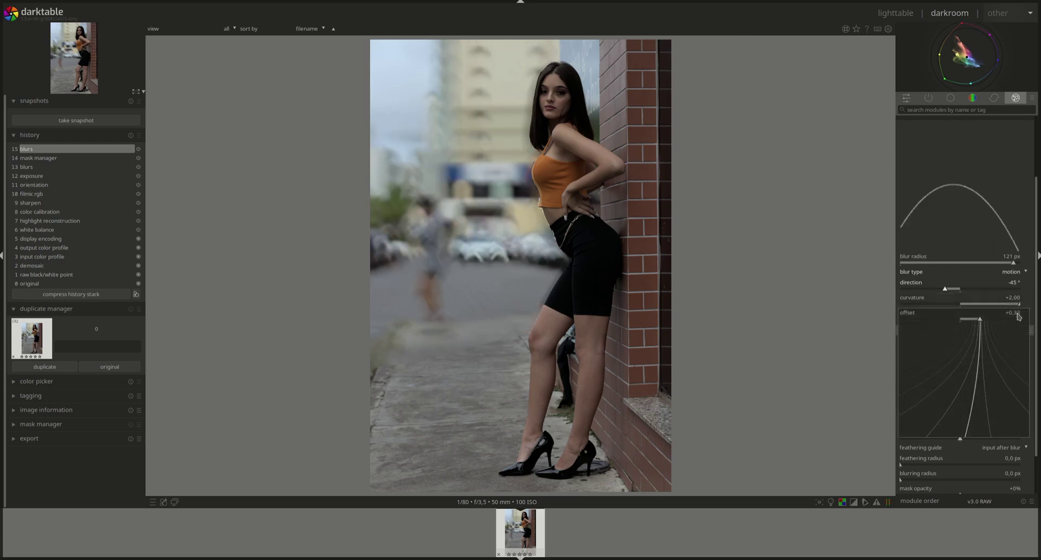
{"action": "type", "text": "0.5"}
{"action": "key", "text": "Return"}
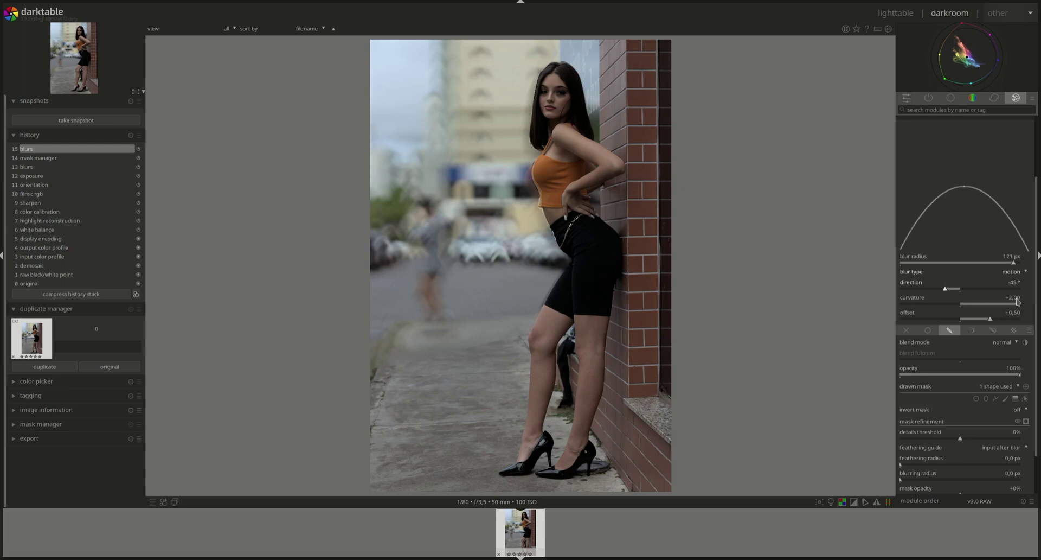
- Correct the curvature to +1.00 and set the blur offset to +1.00
{"action": "right_click", "coordinate": [1018, 302]}
{"action": "type", "text": "1"}
{"action": "key", "text": "Return"}
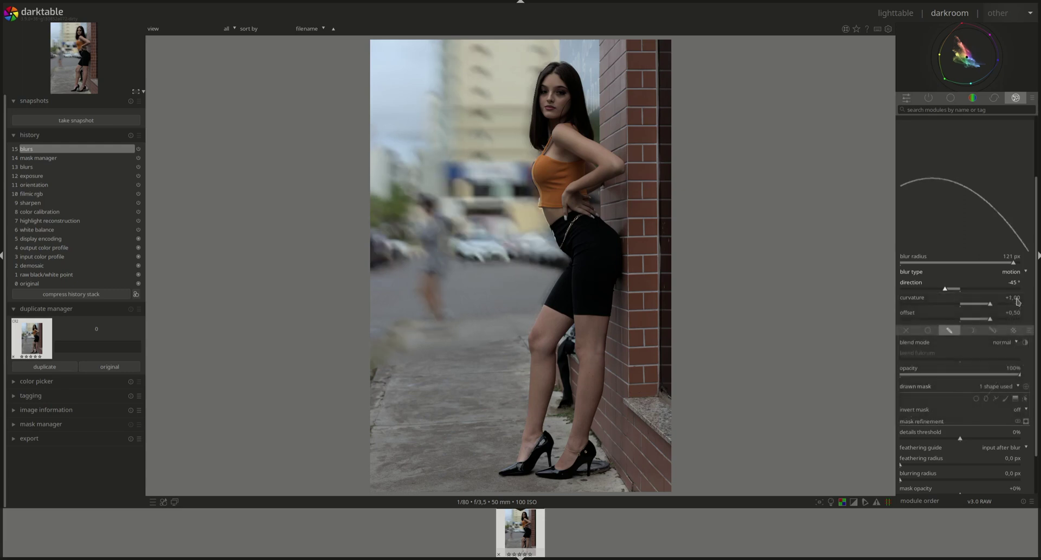
{"action": "right_click", "coordinate": [1012, 313]}
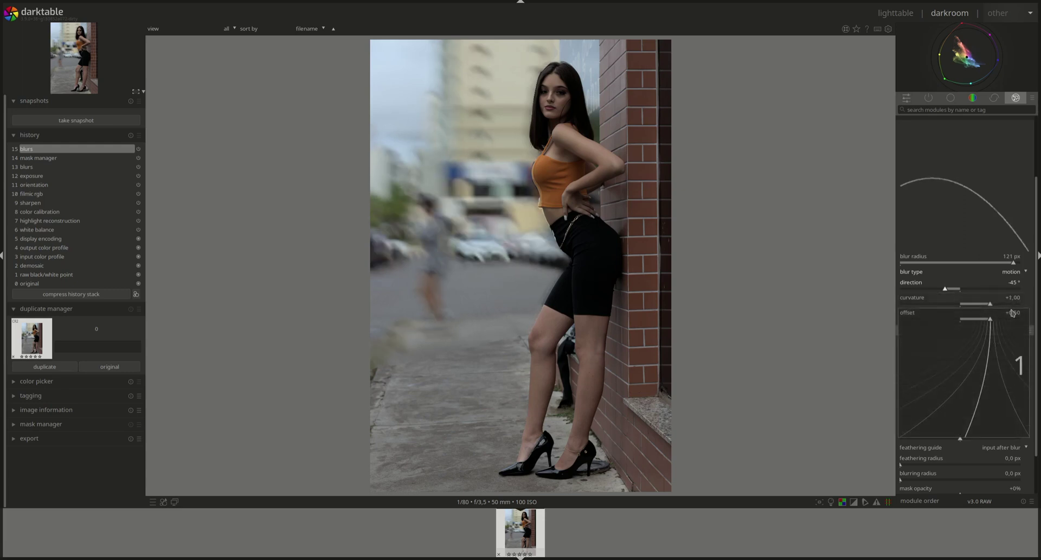
{"action": "key", "text": "Return"}
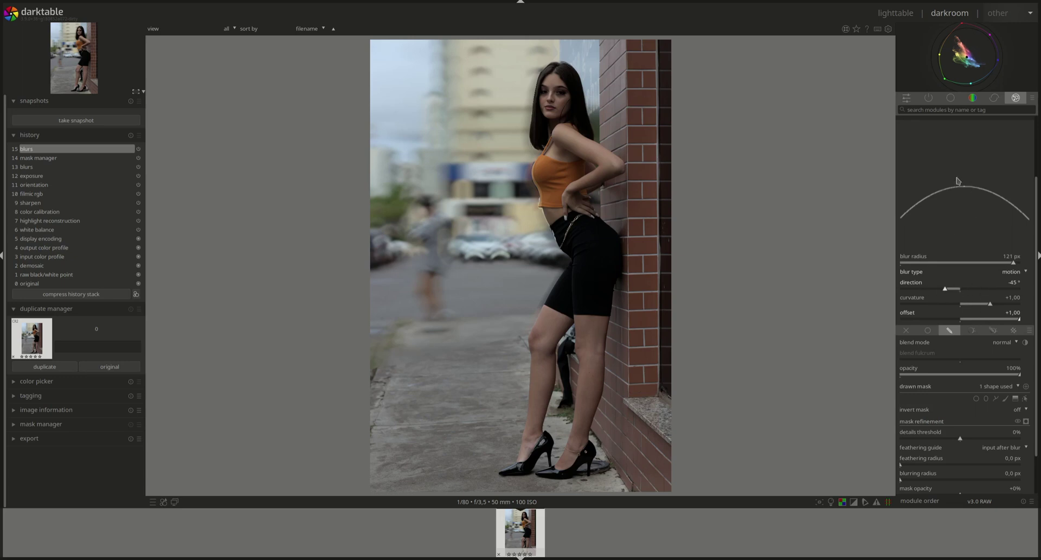
- Reset curvature, switch the blur type to gaussian, and lower the radius from 121 px to 84 px
{"action": "double_click", "coordinate": [971, 303]}
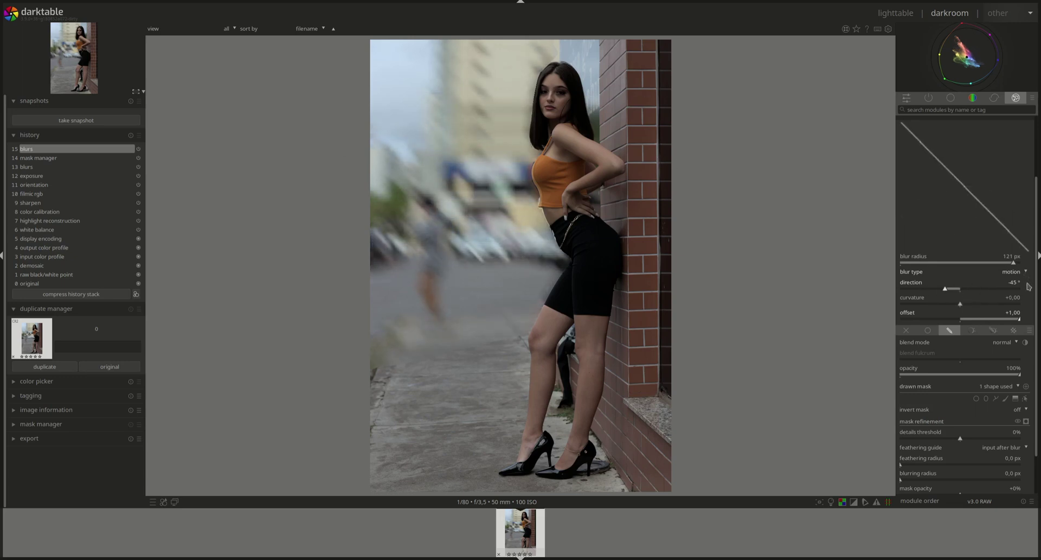
{"action": "left_click", "coordinate": [1029, 274]}
{"action": "left_click", "coordinate": [1011, 265]}
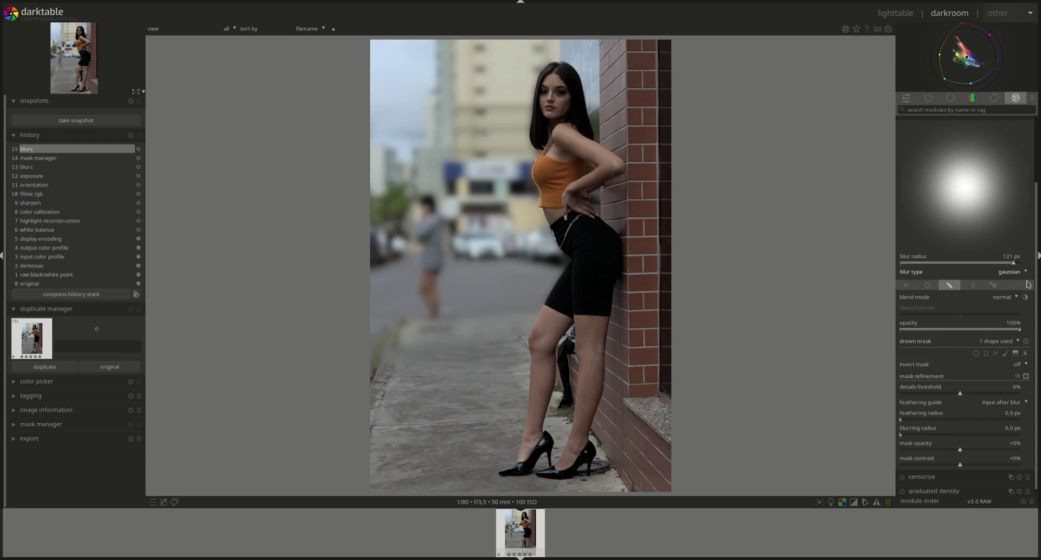
{"action": "left_click_drag", "start_coordinate": [1039, 242], "coordinate": [1039, 201]}
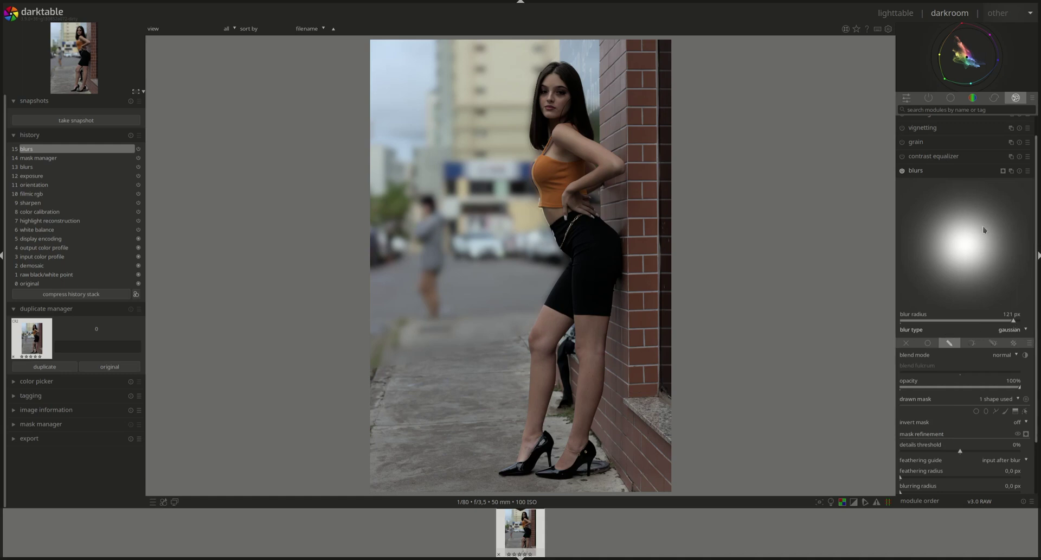
{"action": "left_click_drag", "start_coordinate": [1014, 320], "coordinate": [942, 321]}
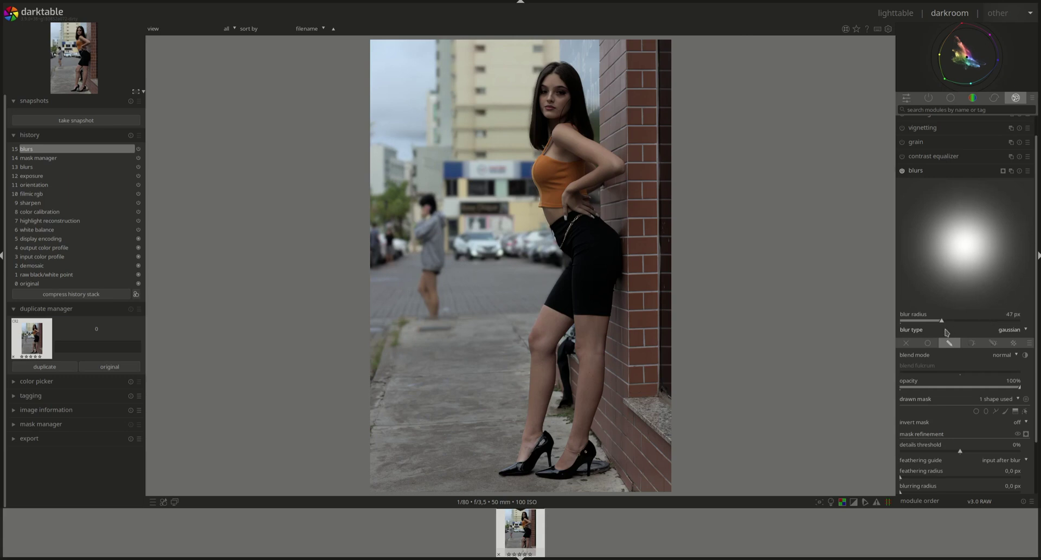
{"action": "left_click_drag", "start_coordinate": [944, 324], "coordinate": [977, 321]}
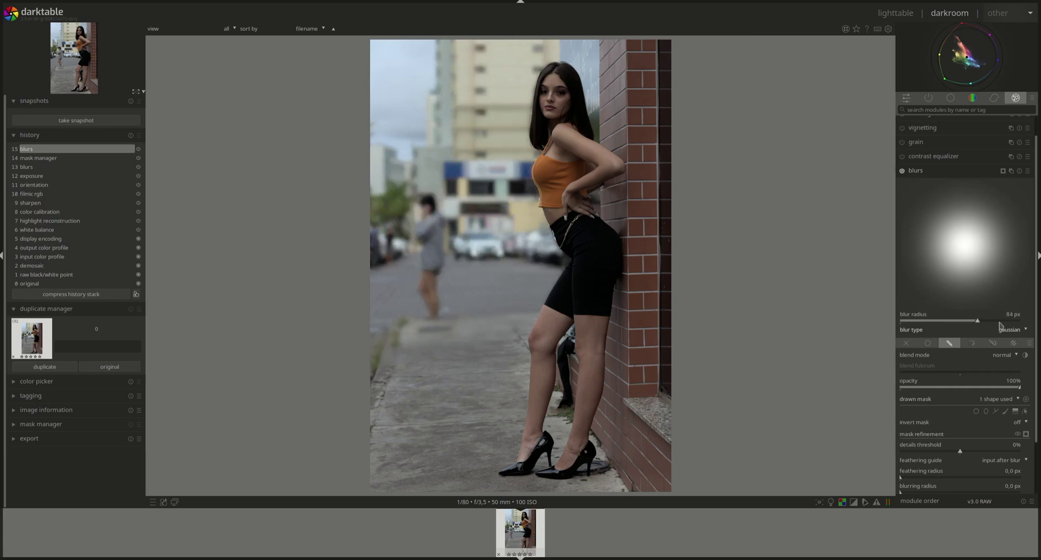